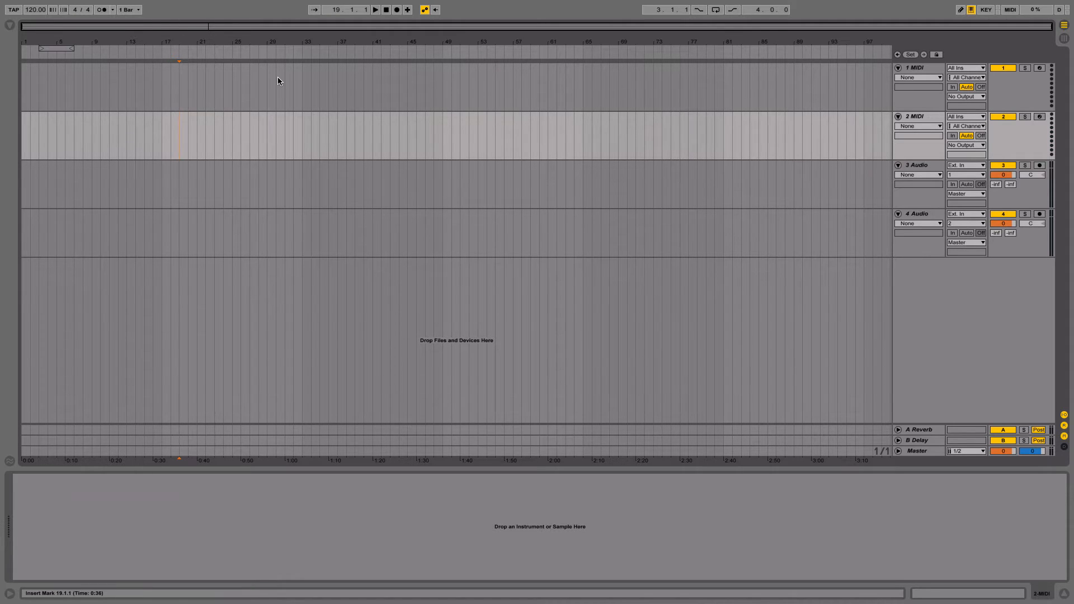
# Delete the two audio tracks and insert two new MIDI tracks in their place.
pyautogui.click(927, 165)
pyautogui.click(929, 217)
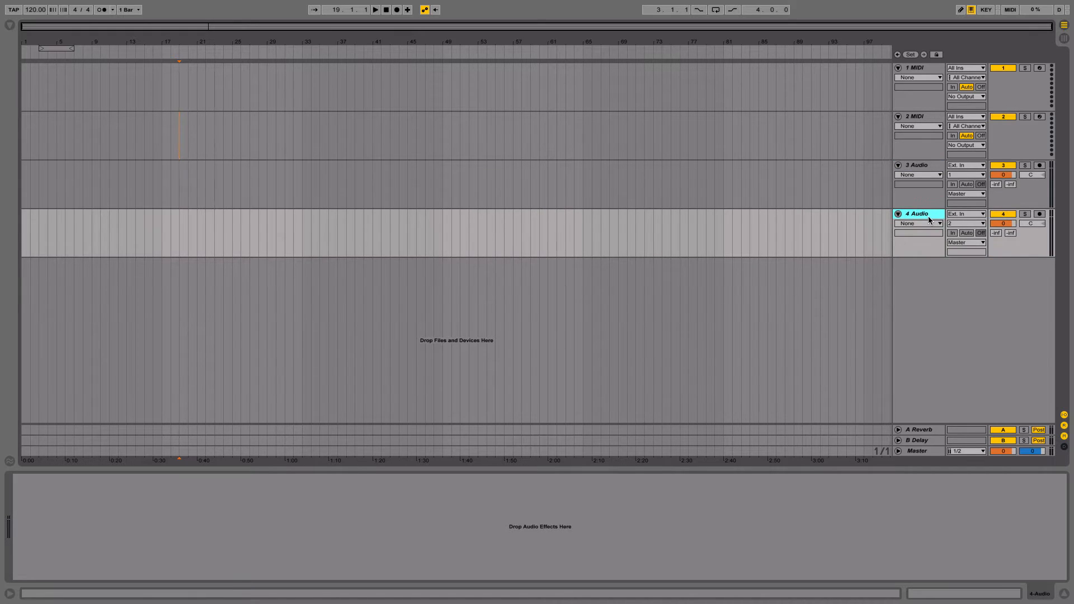
pyautogui.keyDown('shift'); pyautogui.click(924, 166); pyautogui.keyUp('shift')
pyautogui.press('Delete')
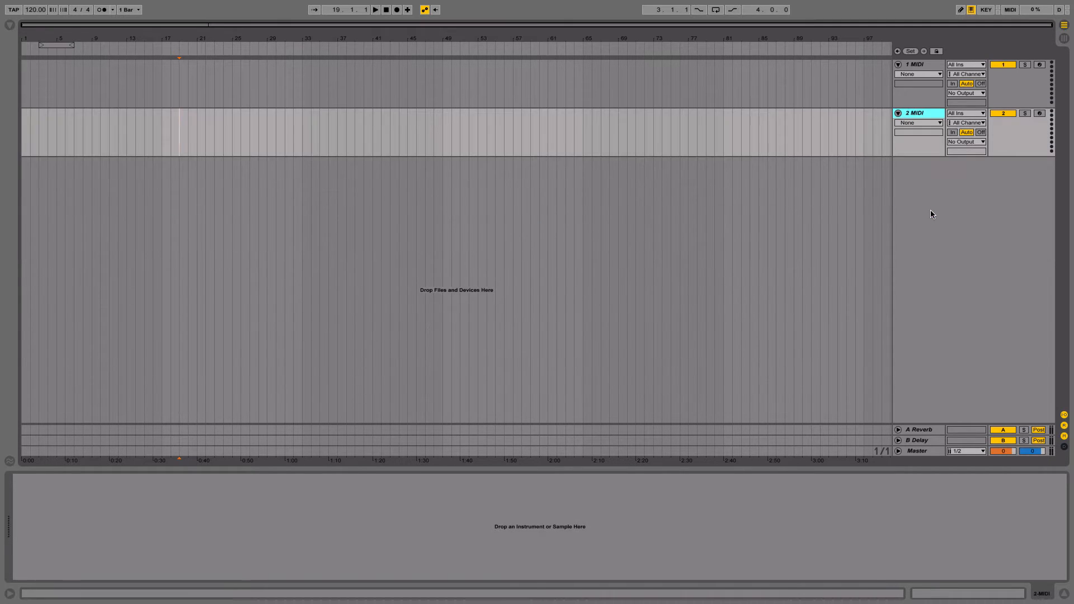
pyautogui.hotkey('ctrl', 'shift', 't')
pyautogui.hotkey('ctrl', 'shift', 't')
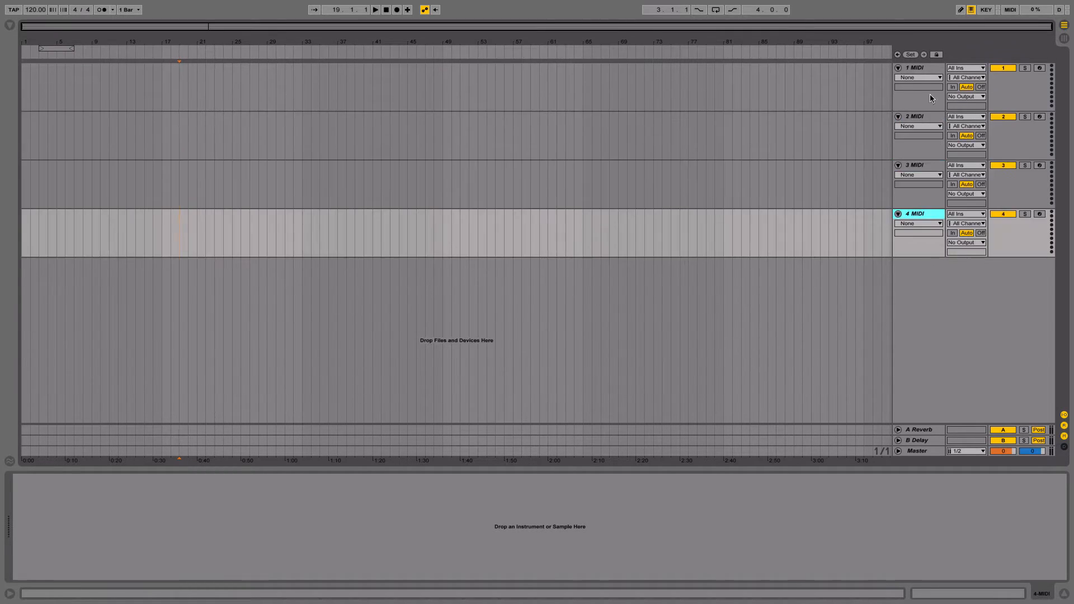
# Rename the first MIDI track DRUMS and the second MIDI track BASS.
pyautogui.click(923, 68)
pyautogui.hotkey('ctrl', 'r')
pyautogui.write('DR')
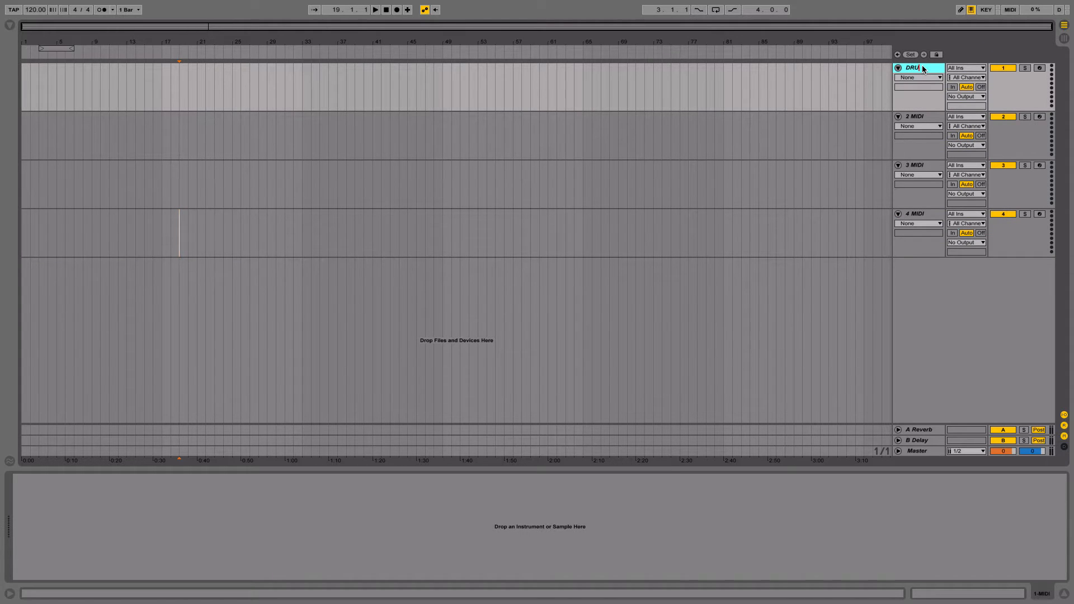
pyautogui.write('UMS')
pyautogui.press('Return')
pyautogui.hotkey('ctrl', 'r')
pyautogui.press('Tab')
pyautogui.write('BASS')
pyautogui.press('Return')
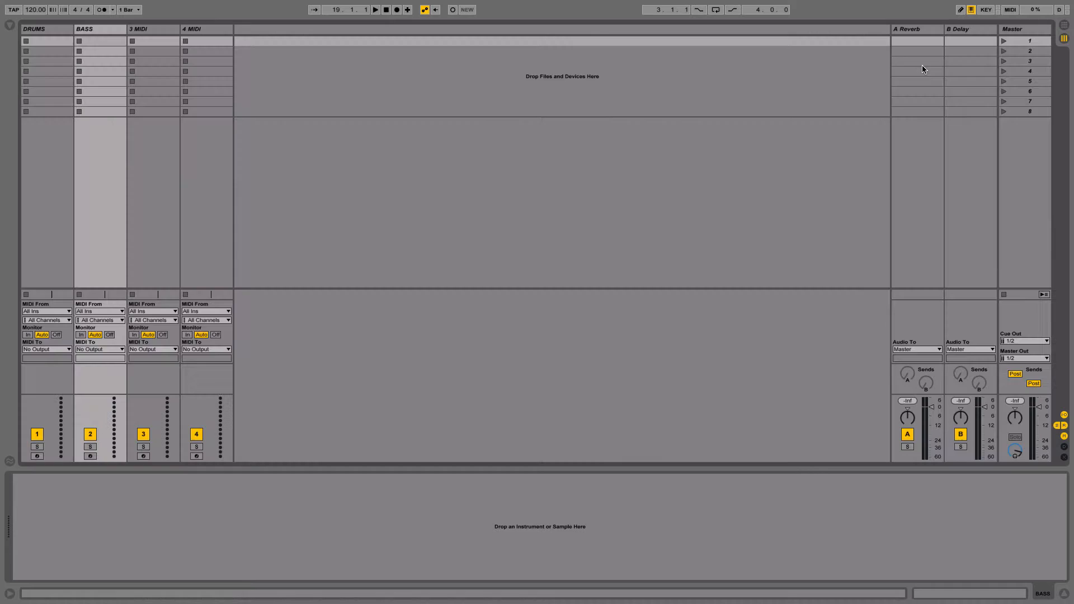
# Rename the third MIDI track SYNTHS in the arrangement.
pyautogui.press('Tab')
pyautogui.press('Tab')
pyautogui.click(926, 167)
pyautogui.hotkey('ctrl', 'r')
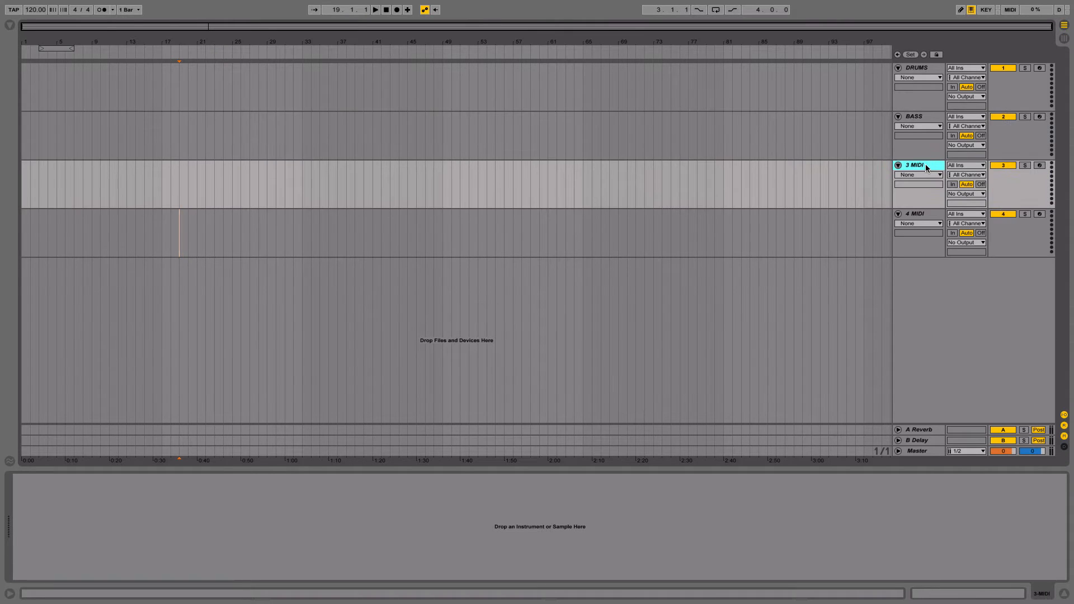
pyautogui.write('SYNTHS')
pyautogui.press('Return')
# Delete the fourth MIDI track, keeping only the DRUMS, BASS and SYNTHS tracks.
pyautogui.click(918, 214)
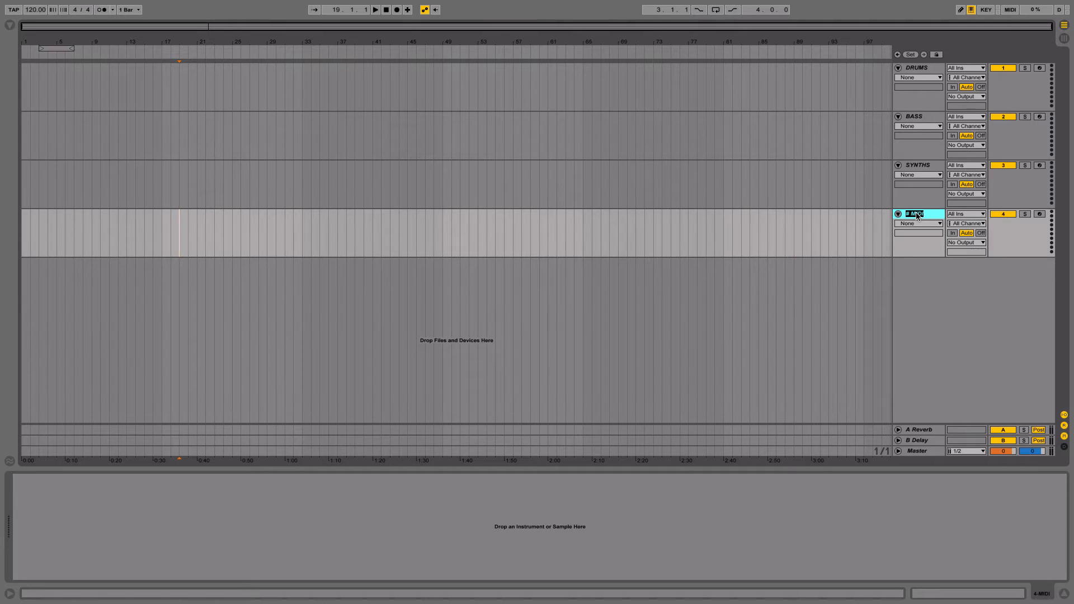
pyautogui.write('VCO')
pyautogui.click(819, 216)
pyautogui.press('Delete')
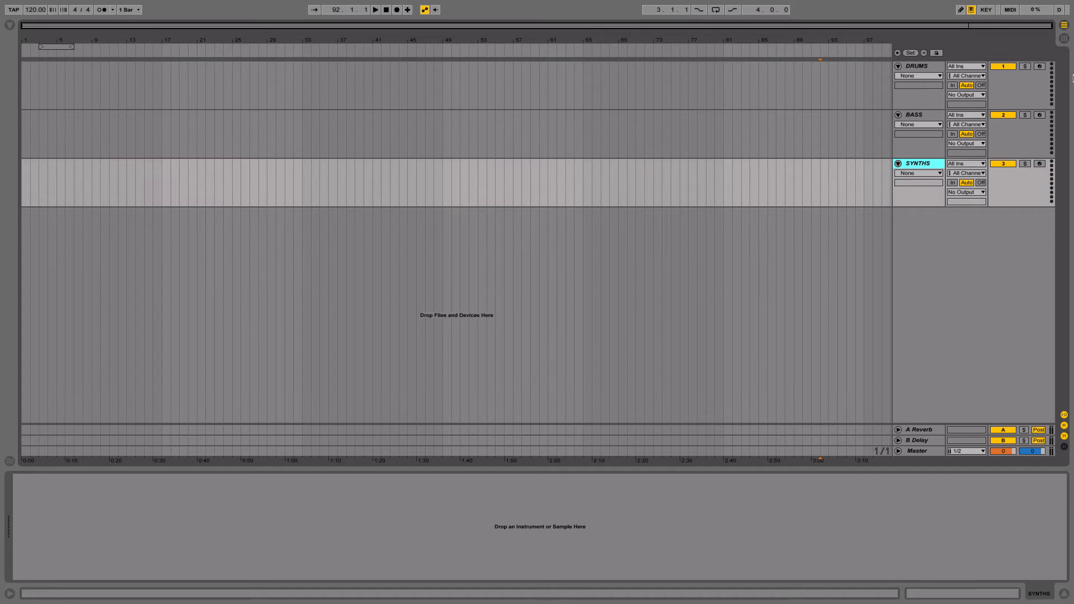
# Move the four-bar loop region so that it starts at bar 54.
pyautogui.click(935, 67)
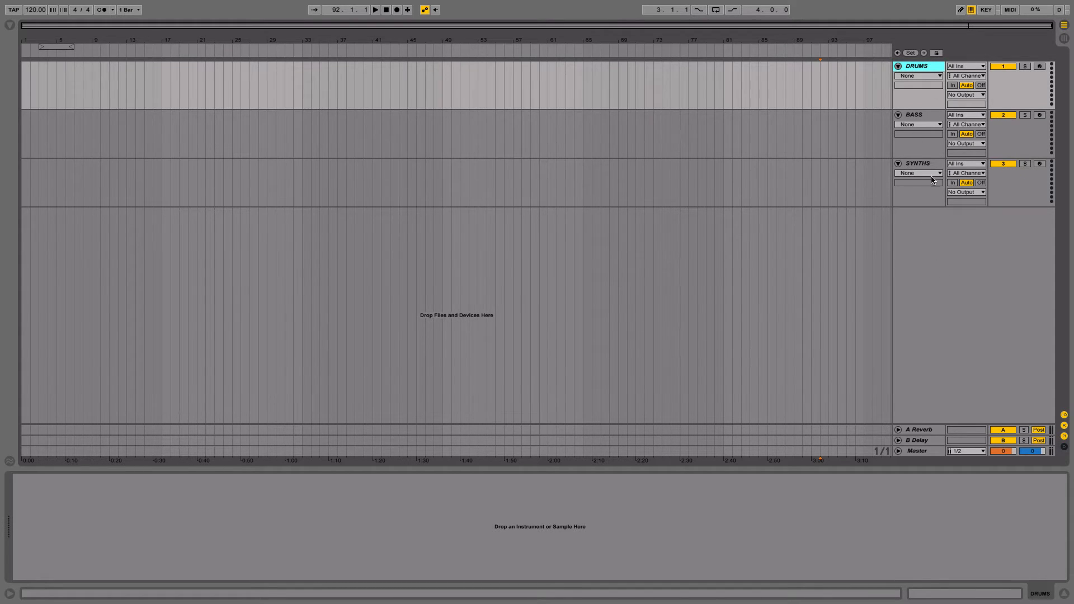
pyautogui.click(934, 121)
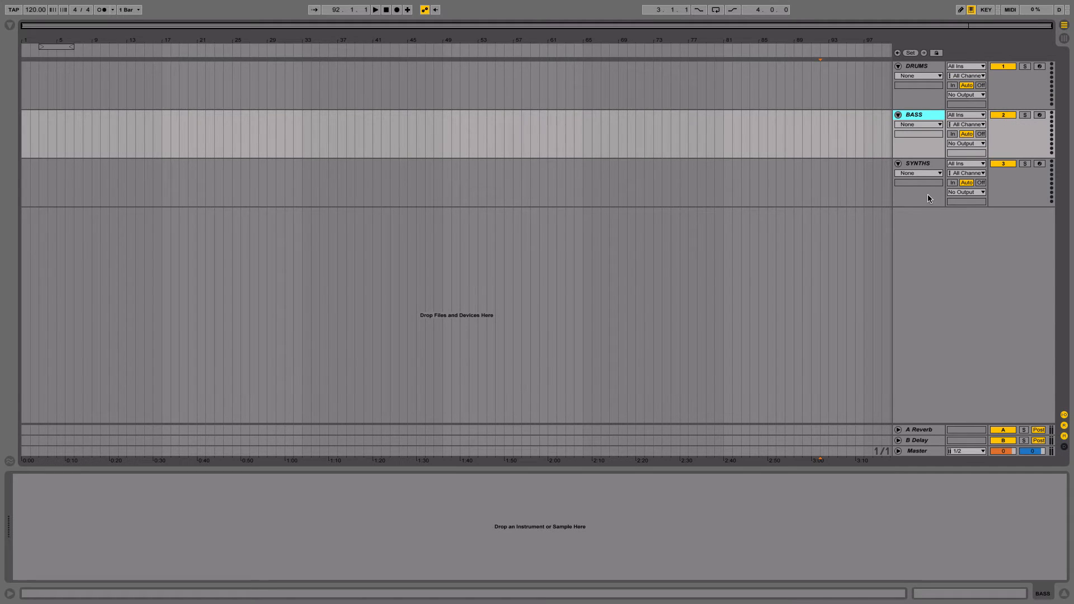
pyautogui.click(342, 45)
pyautogui.moveTo(55, 47); pyautogui.dragTo(510, 46)
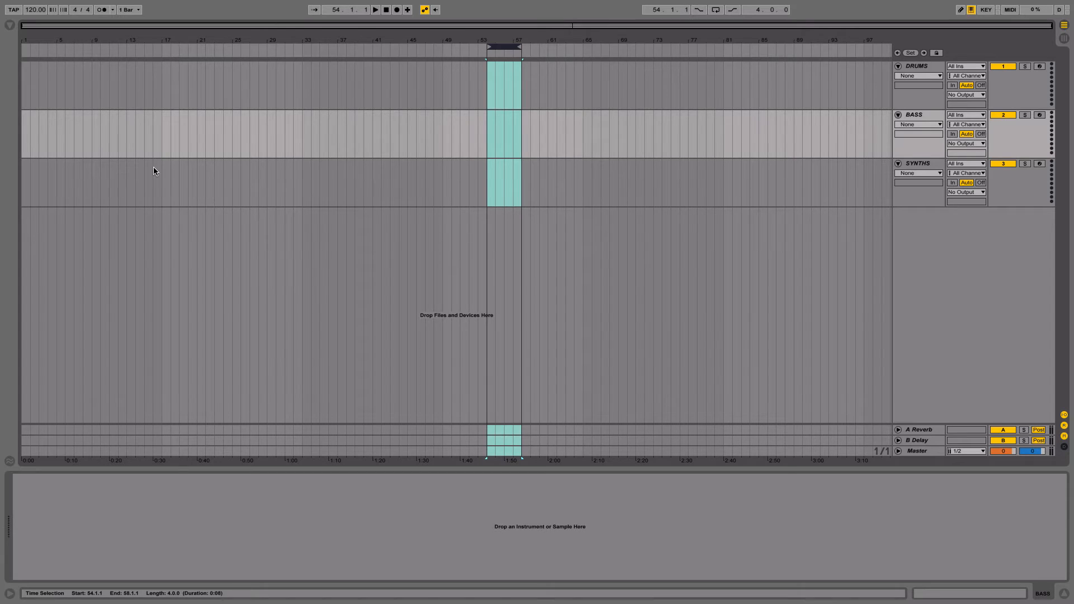
# Create an eight-bar MIDI clip at the start of the DRUMS track and colour it blue.
pyautogui.moveTo(89, 93); pyautogui.dragTo(1, 28)
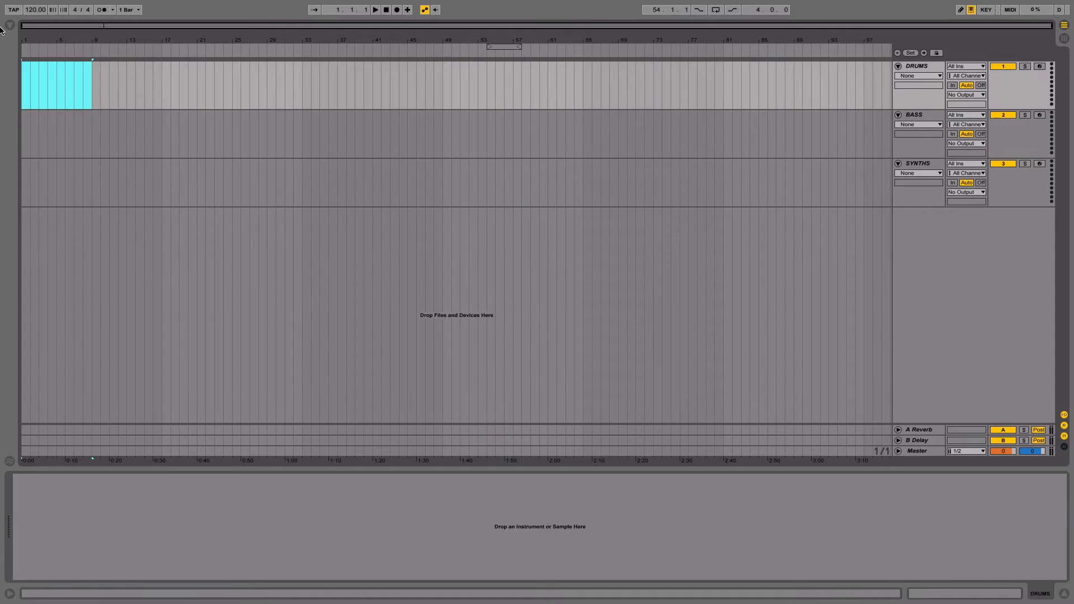
pyautogui.press('super+shift+m')
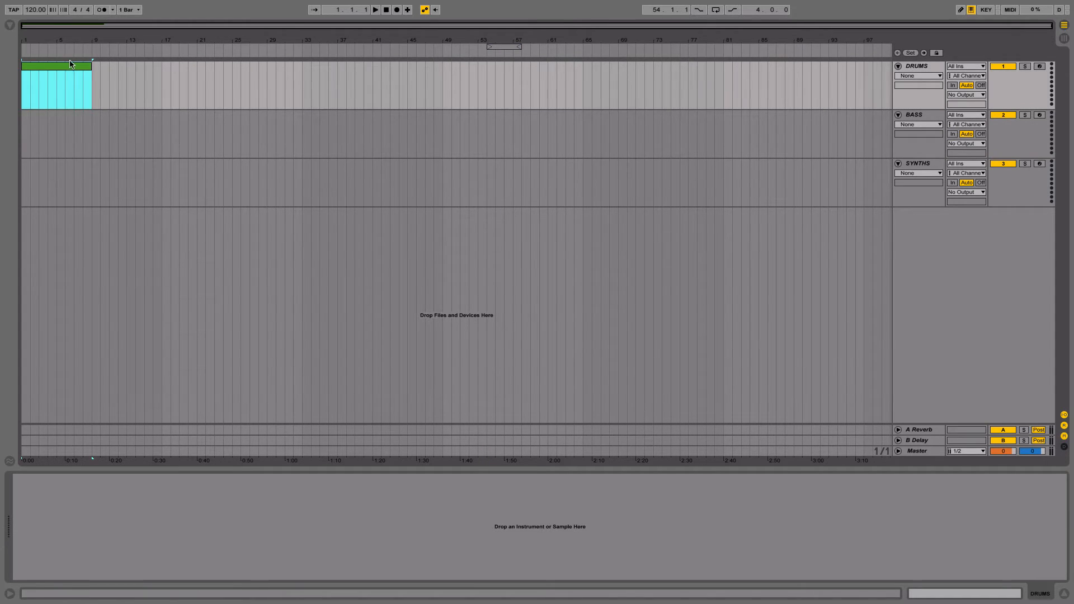
pyautogui.rightClick(69, 63)
pyautogui.click(138, 234)
pyautogui.click(136, 185)
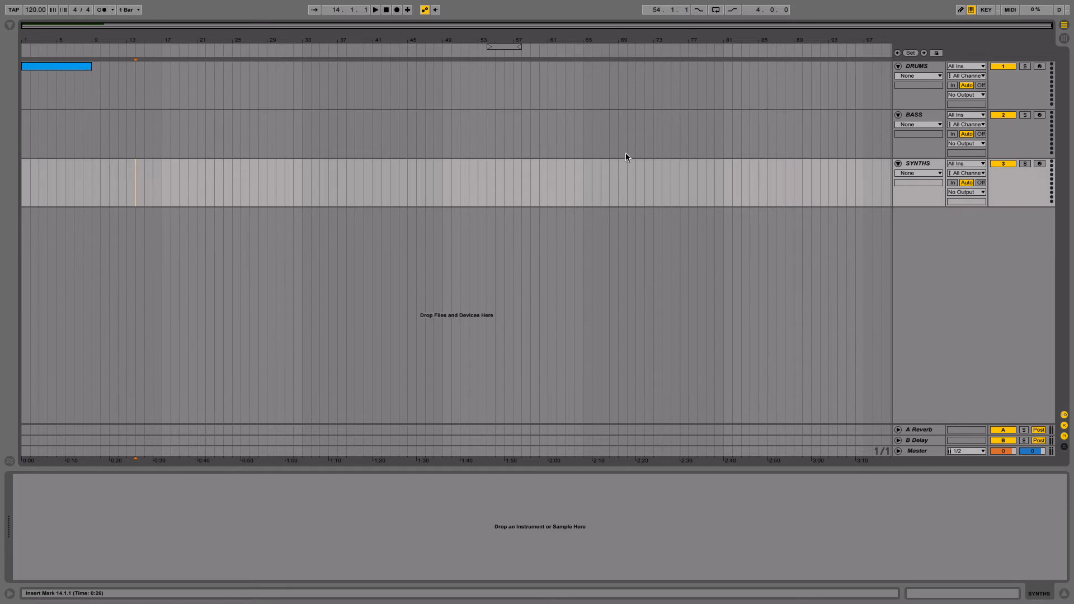
# Colour the DRUMS track header blue to match its clip.
pyautogui.click(916, 66)
pyautogui.rightClick(918, 68)
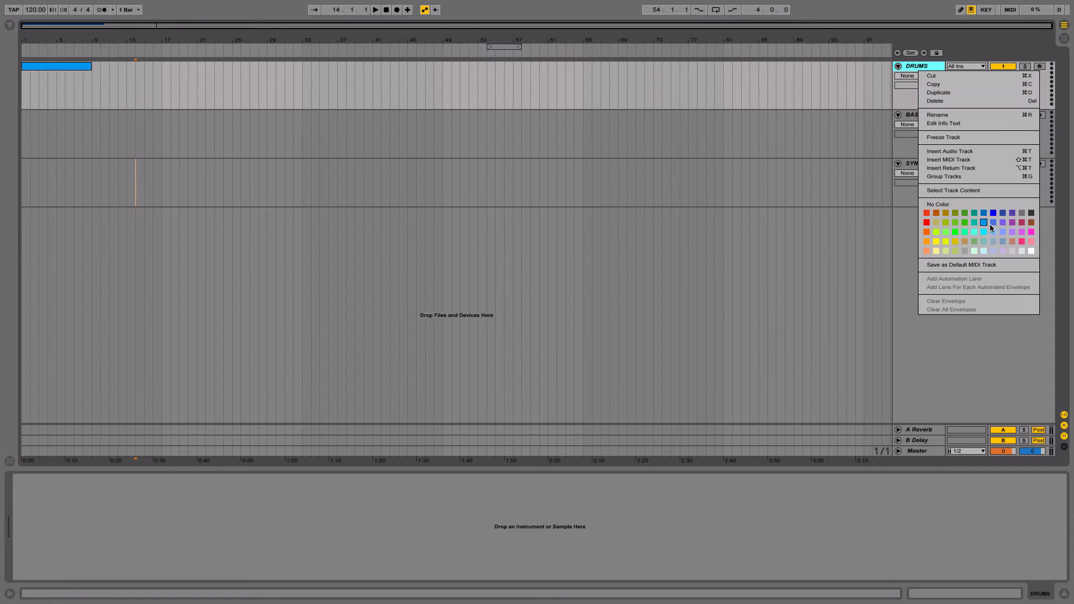
pyautogui.click(990, 232)
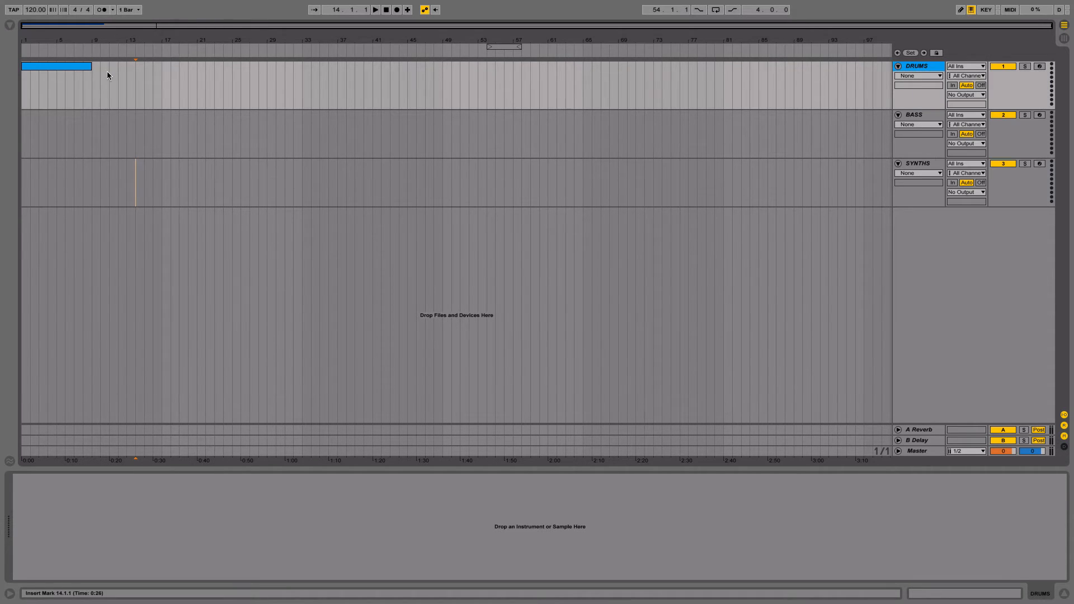
# Extend the first drum clip to bar 33 and place a second drum clip from bar 49 to bar 81.
pyautogui.moveTo(91, 68); pyautogui.dragTo(441, 62)
pyautogui.hotkey('ctrl', 'd')
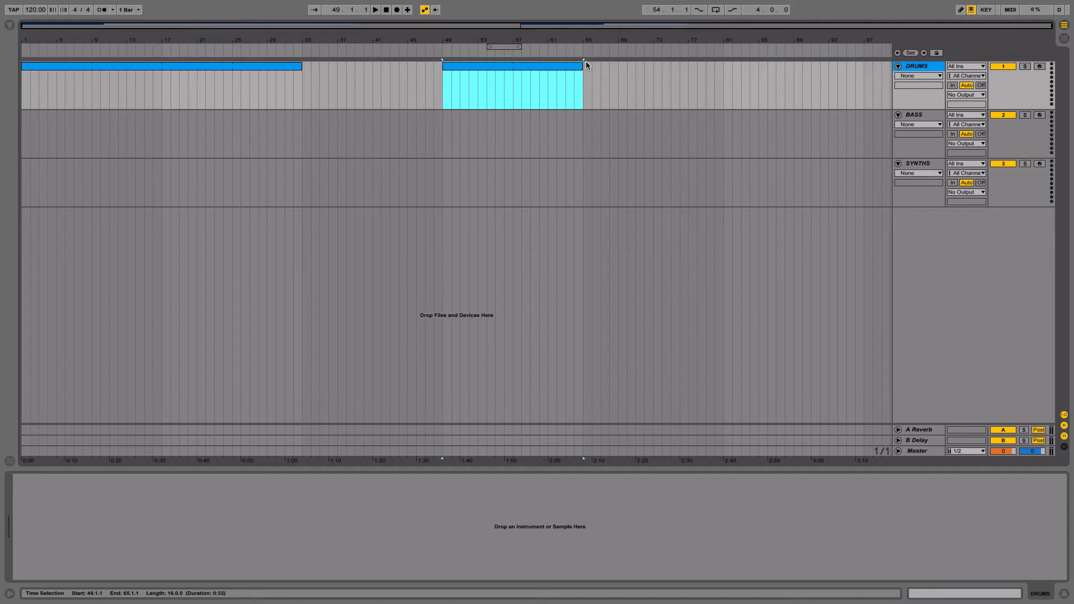
pyautogui.moveTo(581, 67); pyautogui.dragTo(723, 67)
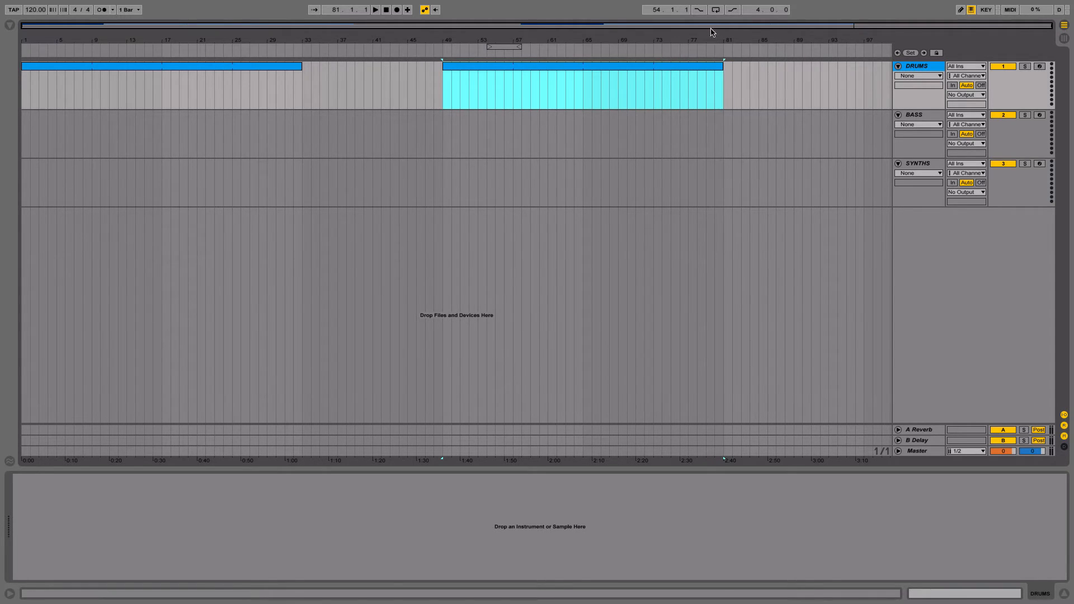
# Duplicate the second drum clip and move the 32-bar copy to start at bar 113.
pyautogui.hotkey('ctrl', 'd')
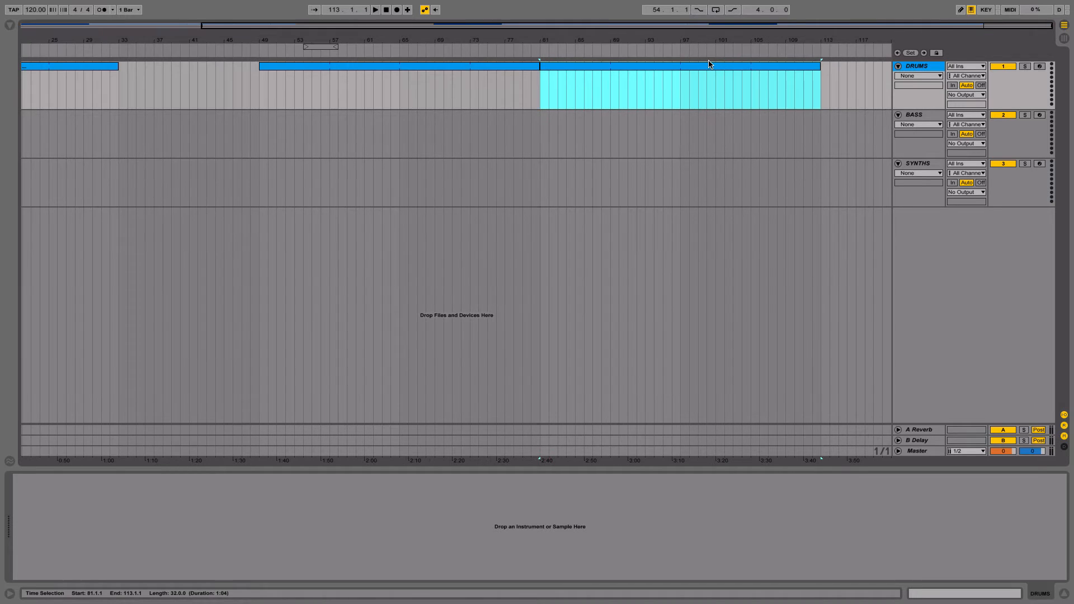
pyautogui.moveTo(759, 84); pyautogui.dragTo(851, 78)
pyautogui.moveTo(570, 68); pyautogui.dragTo(851, 75)
pyautogui.doubleClick(733, 35)
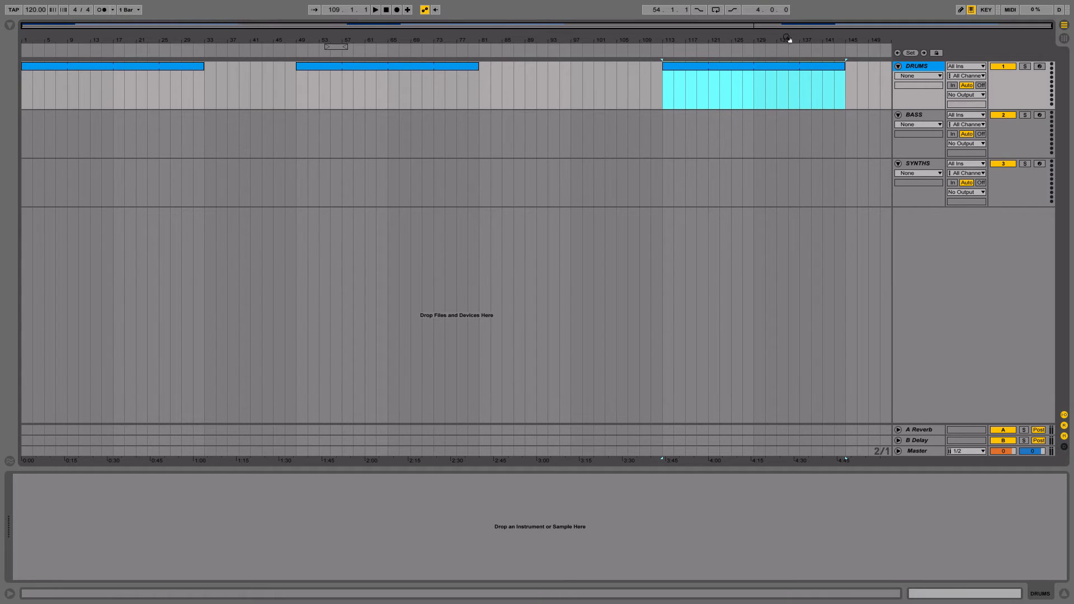
# Duplicate the third drum clip and move the copy to start at bar 153.
pyautogui.hotkey('ctrl', 'd')
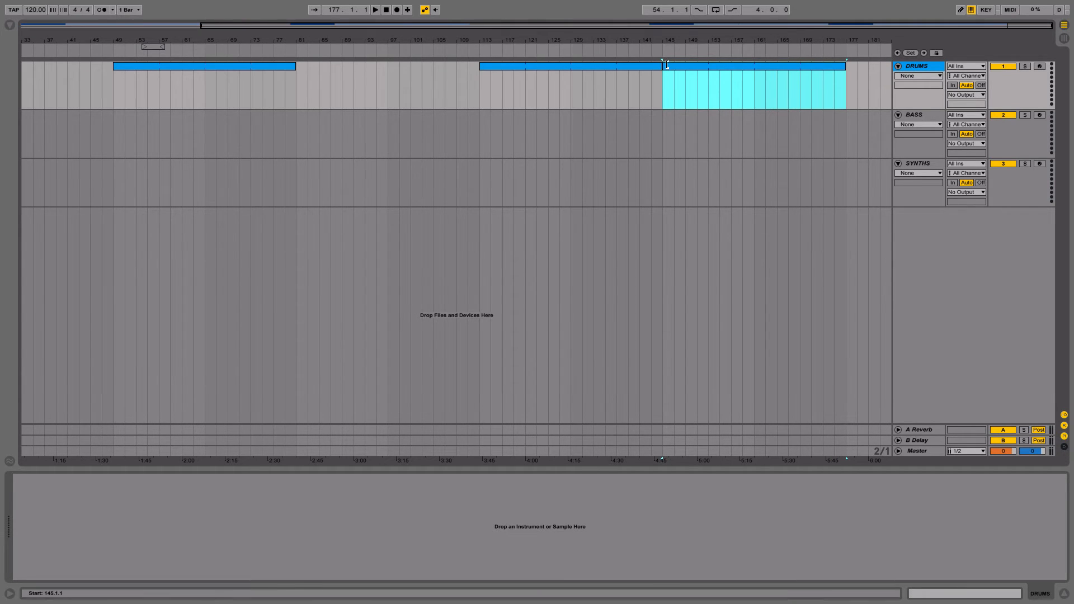
pyautogui.moveTo(665, 66); pyautogui.dragTo(708, 66)
pyautogui.moveTo(831, 41); pyautogui.dragTo(851, 67)
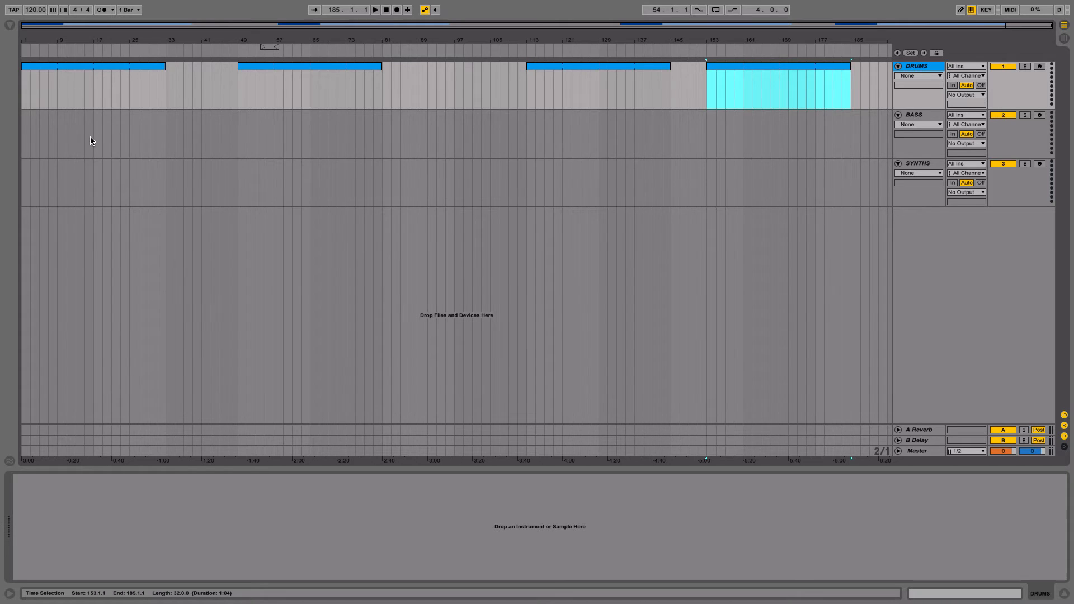
# Create an orange MIDI clip on the BASS track spanning bar 49 to bar 81.
pyautogui.moveTo(238, 141); pyautogui.dragTo(272, 139)
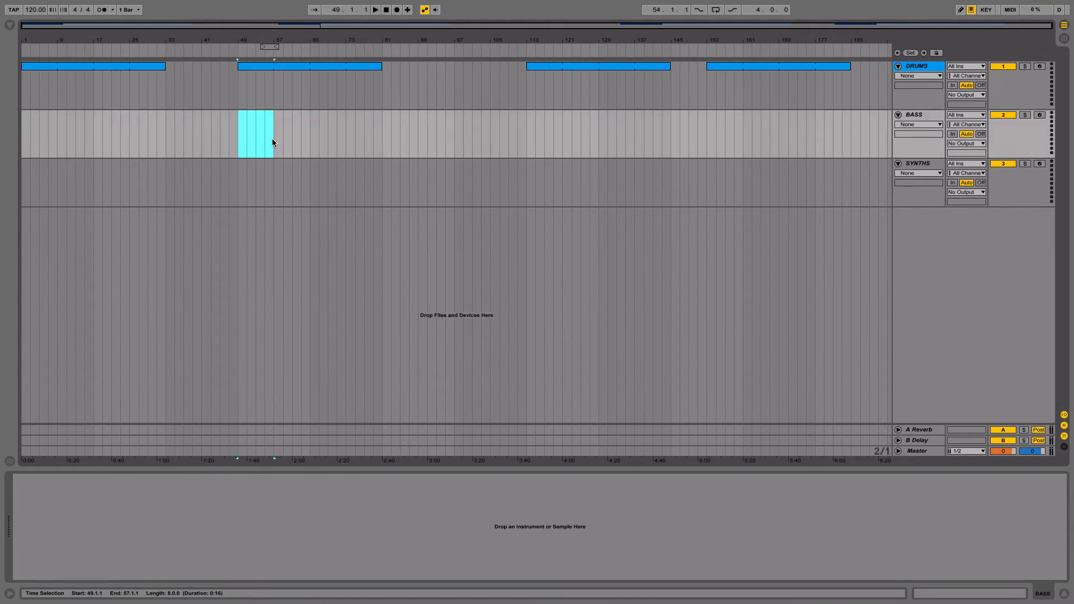
pyautogui.hotkey('ctrl', 'shift', 'm')
pyautogui.rightClick(251, 113)
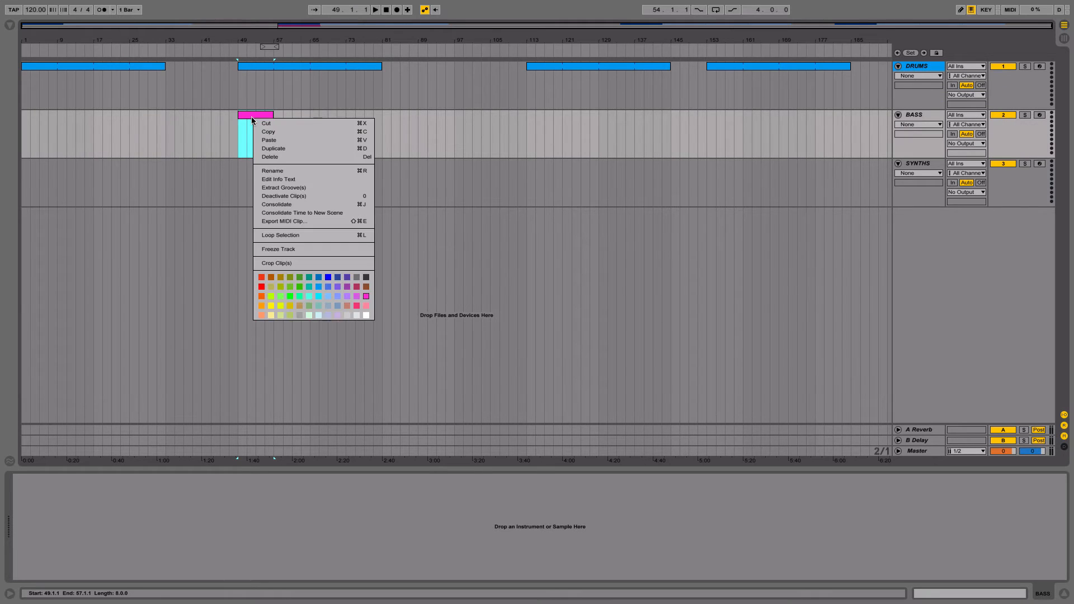
pyautogui.click(258, 298)
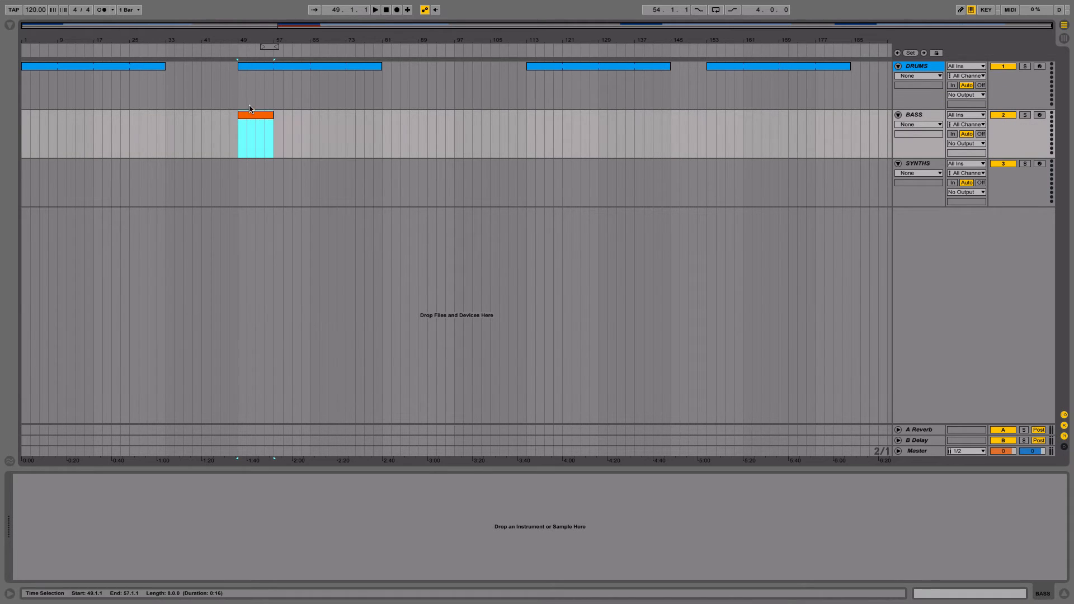
pyautogui.moveTo(273, 115); pyautogui.dragTo(382, 126)
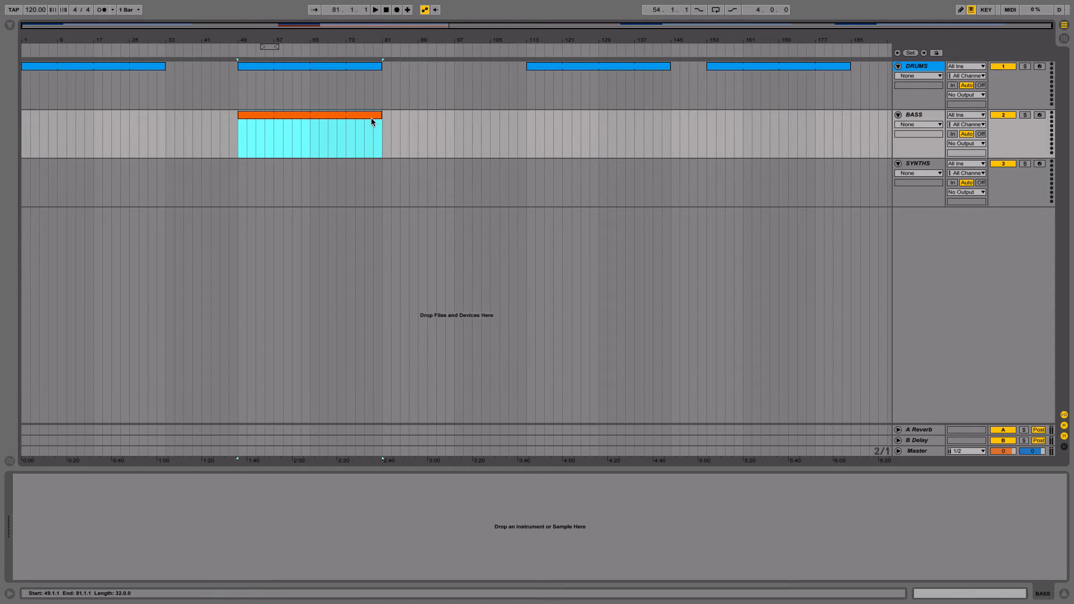
# Copy the bass clip to bars 113 and 153, under the last two drum clips.
pyautogui.hotkey('ctrl', 'c')
pyautogui.click(529, 148)
pyautogui.hotkey('ctrl', 'v')
pyautogui.click(708, 136)
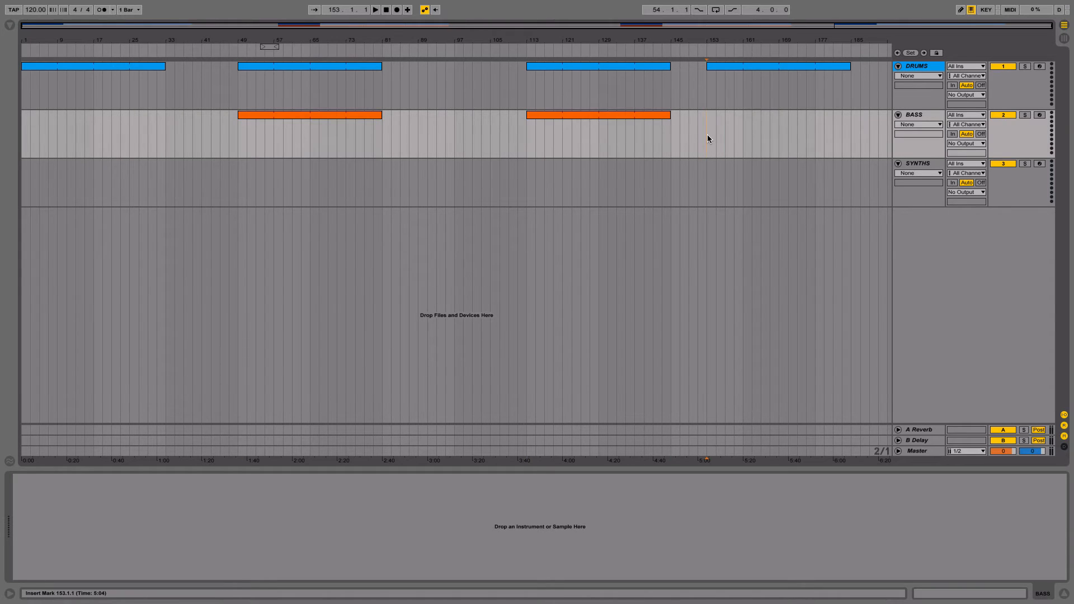
pyautogui.hotkey('ctrl', 'v')
# Paste a copy of the bass clip on the SYNTHS track at bar 17 and colour it green.
pyautogui.click(344, 115)
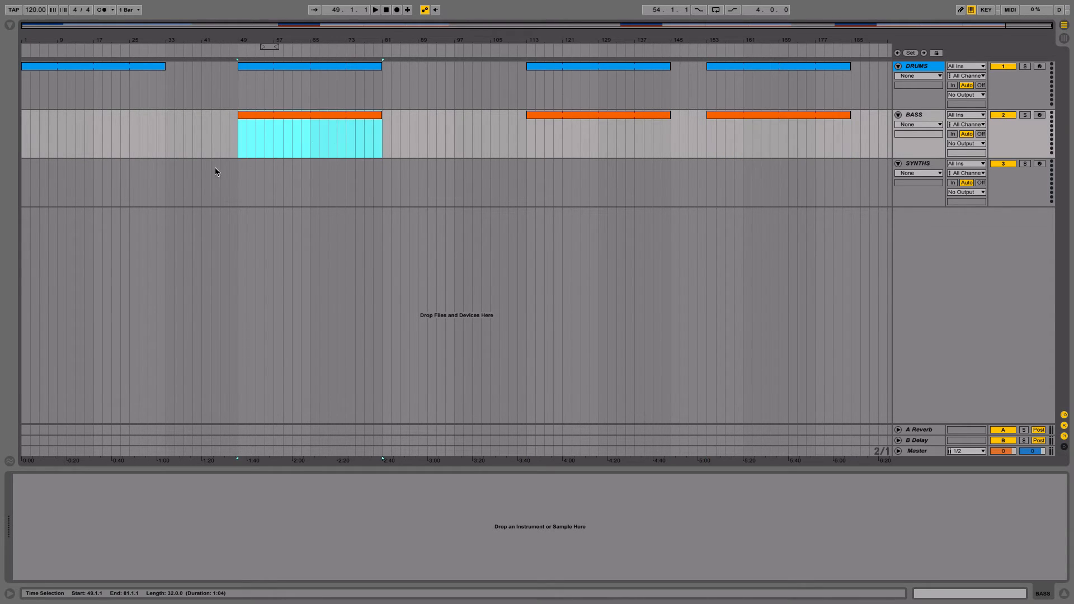
pyautogui.click(93, 190)
pyautogui.hotkey('ctrl', 'v')
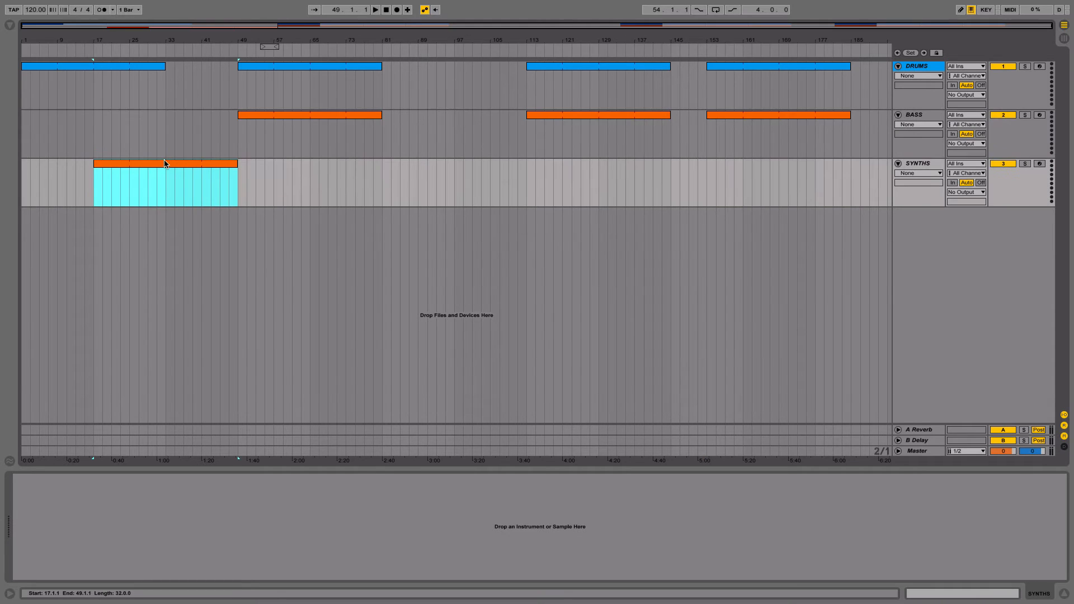
pyautogui.rightClick(163, 163)
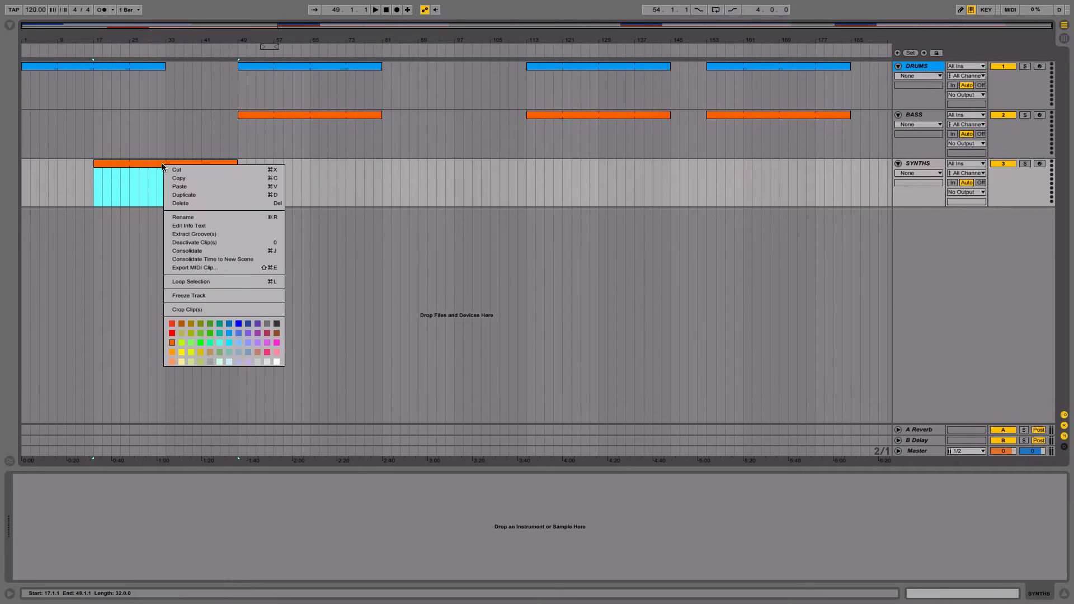
pyautogui.click(209, 334)
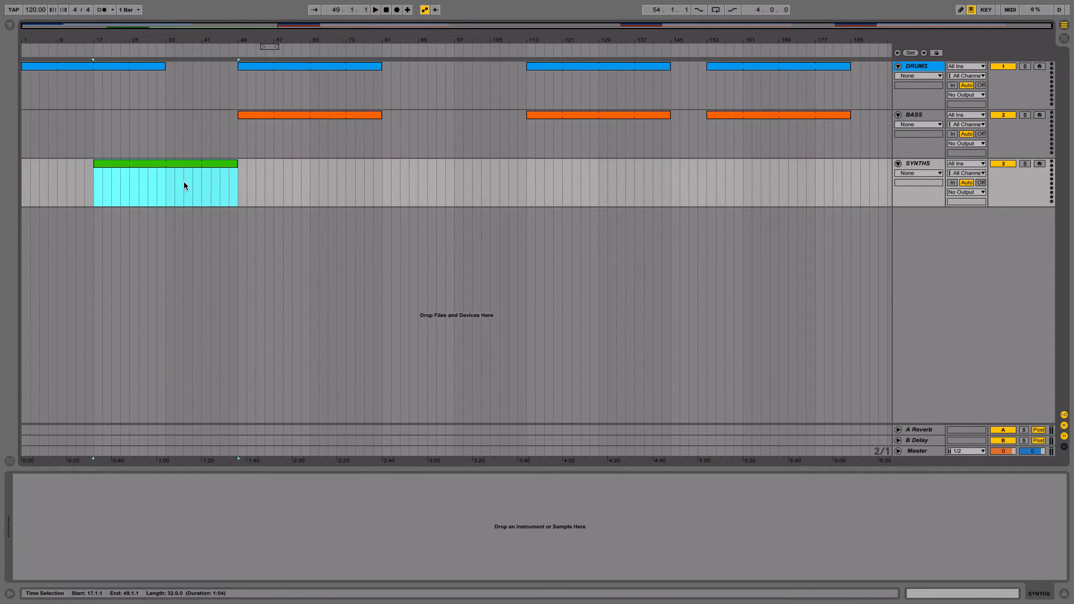
# Copy the second half of the synth clip, bars 33 to 49, to bar 65 on the same track.
pyautogui.moveTo(168, 185); pyautogui.dragTo(222, 188)
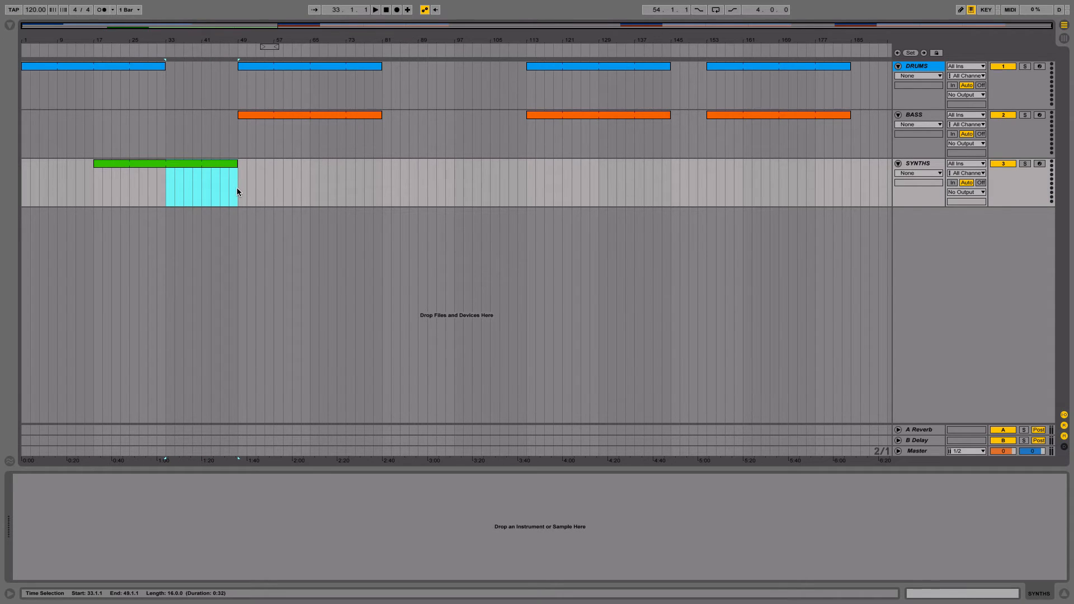
pyautogui.hotkey('ctrl', 'c')
pyautogui.click(311, 179)
pyautogui.hotkey('ctrl', 'v')
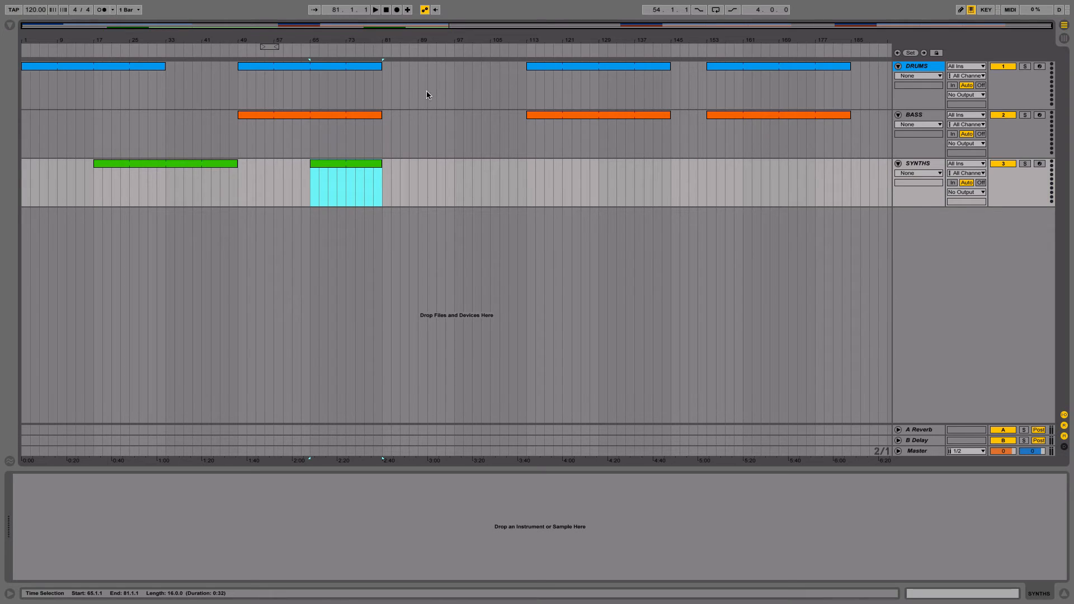
# Paste two back-to-back copies of the 16-bar synth section on the SYNTHS track, starting at bar 113.
pyautogui.click(600, 189)
pyautogui.click(525, 183)
pyautogui.hotkey('ctrl', 'v')
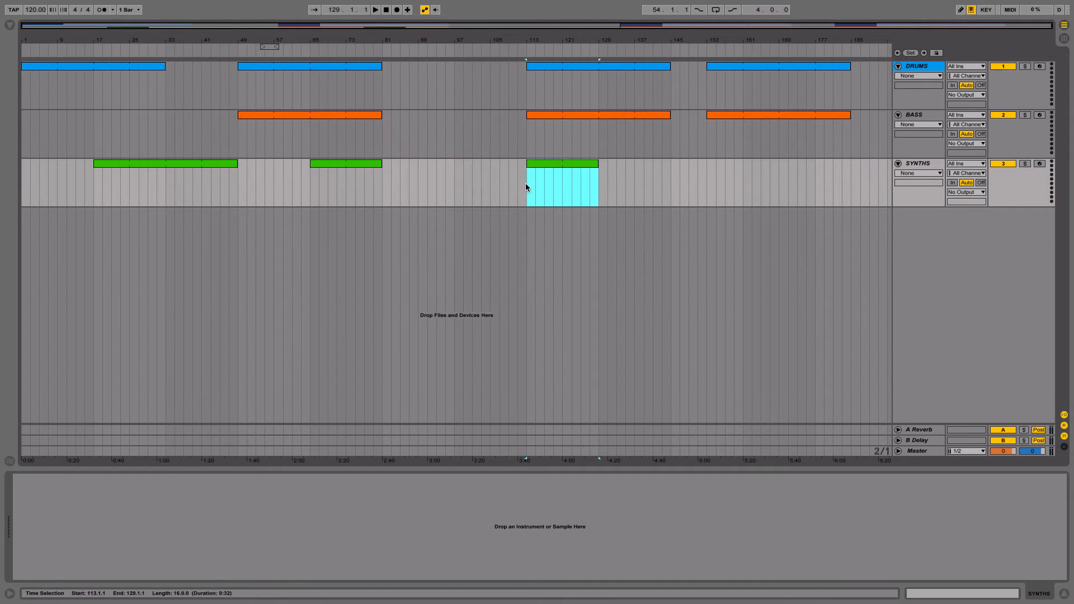
pyautogui.hotkey('ctrl', 'v')
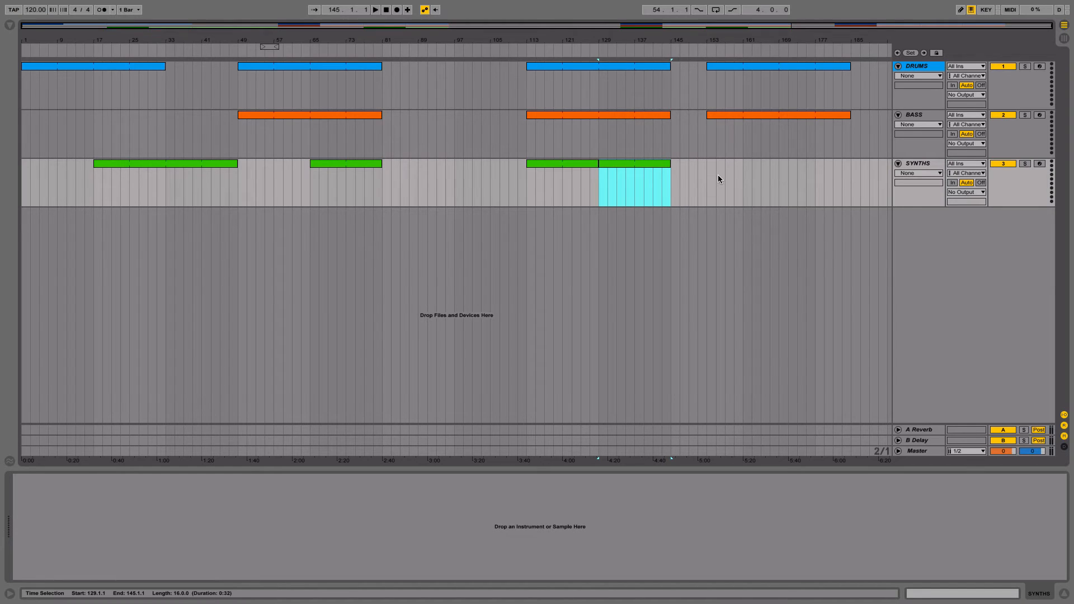
# Duplicate the SYNTHS clip at bar 65 twice in a row to fill the track up to bar 113.
pyautogui.click(376, 164)
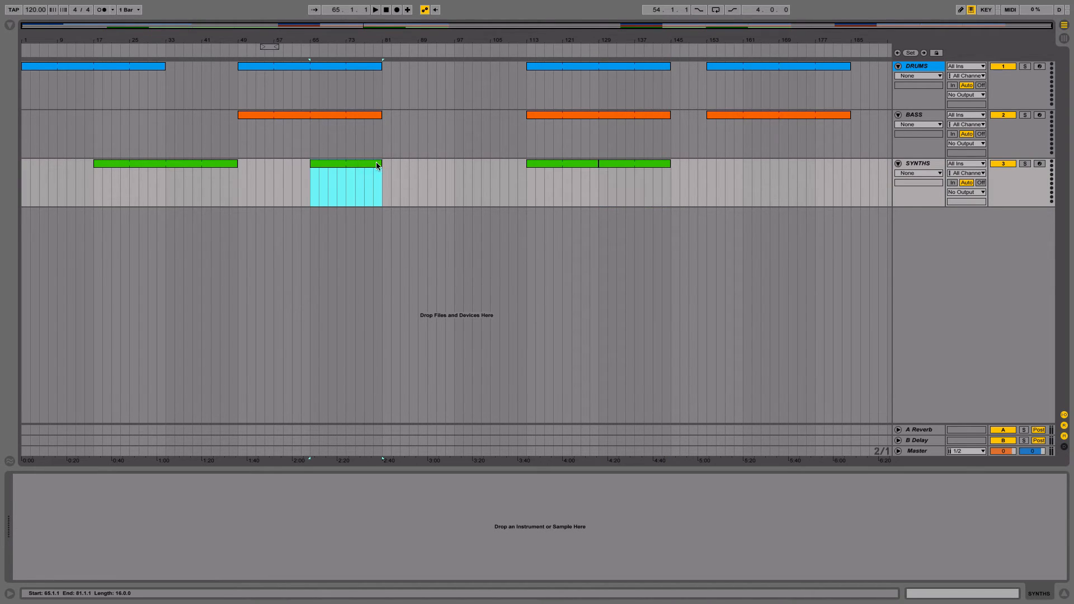
pyautogui.hotkey('ctrl', 'd')
pyautogui.hotkey('ctrl', 'd')
# Extend the end of the last SYNTHS clip, starting at bar 129, to bar 153.
pyautogui.click(656, 165)
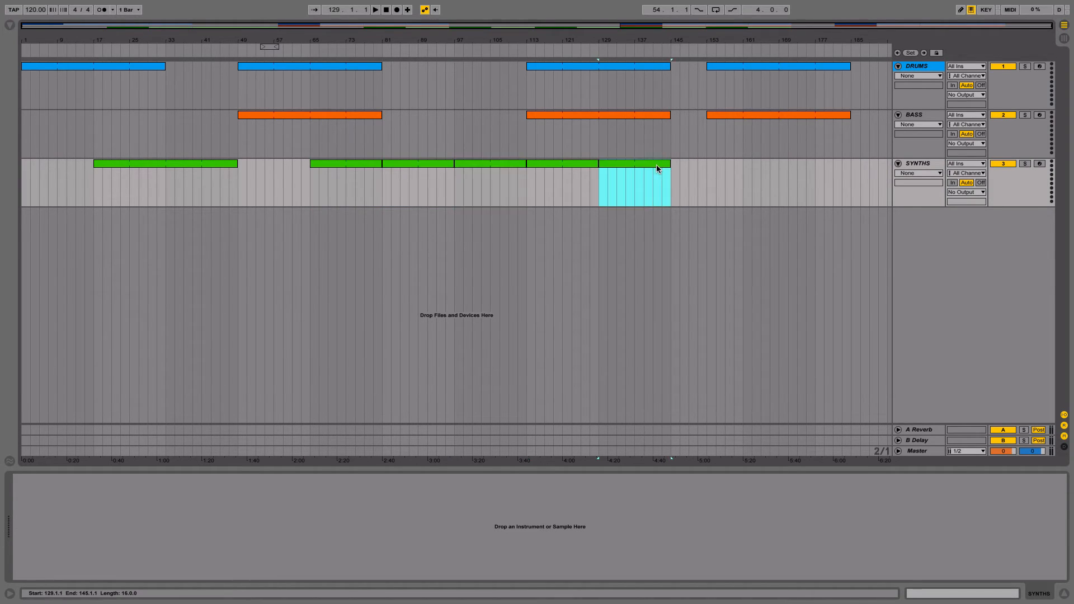
pyautogui.moveTo(670, 166); pyautogui.dragTo(707, 167)
pyautogui.click(751, 237)
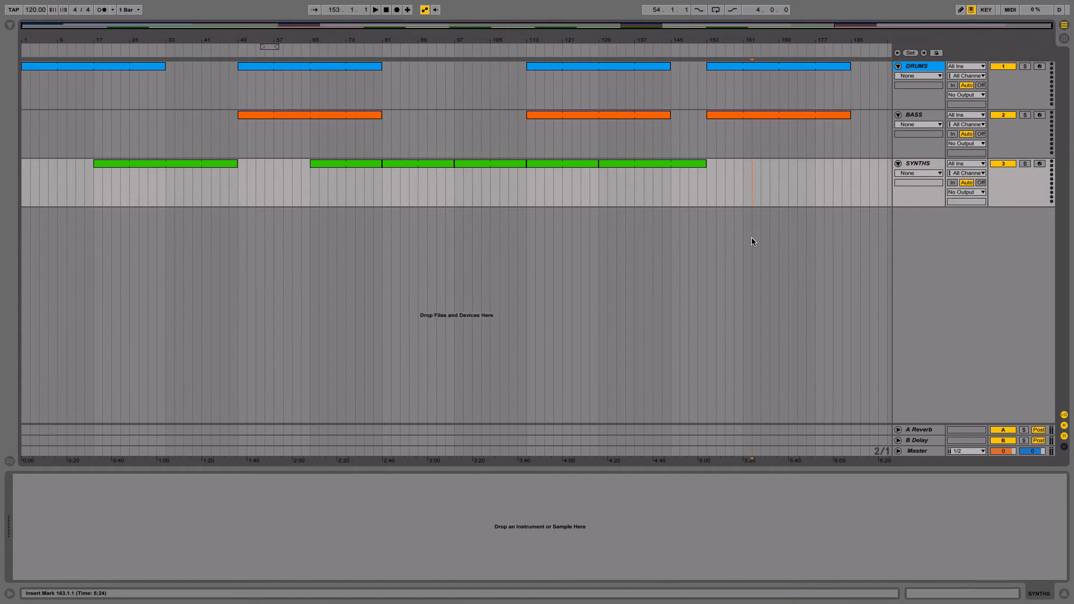
pyautogui.click(823, 186)
# Colour the BASS track header orange and the SYNTHS track header green to match their clips.
pyautogui.click(919, 122)
pyautogui.click(919, 121)
pyautogui.rightClick(918, 117)
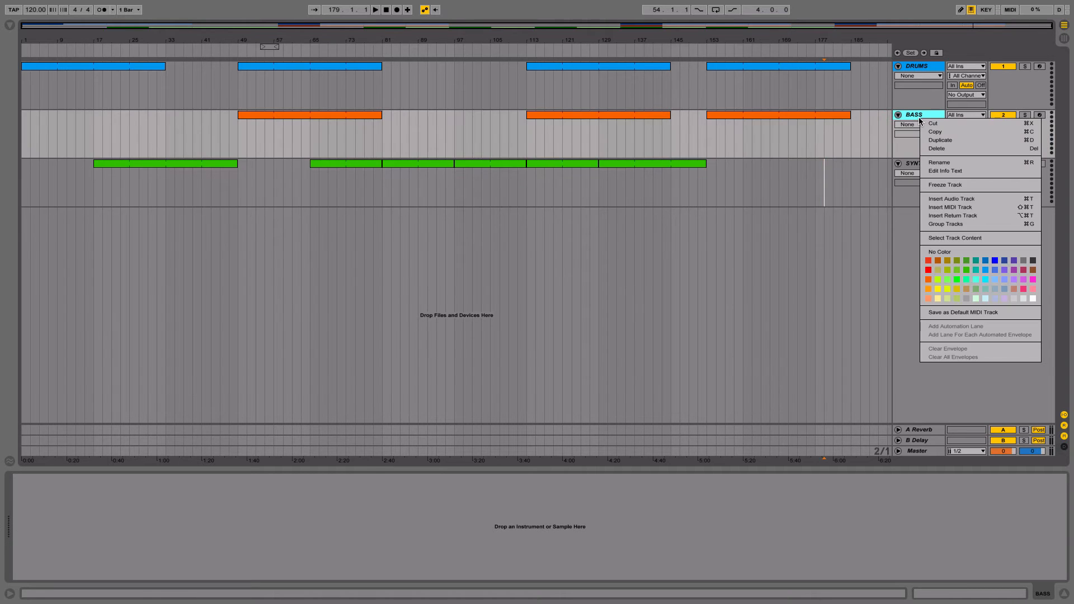
pyautogui.click(931, 281)
pyautogui.rightClick(922, 159)
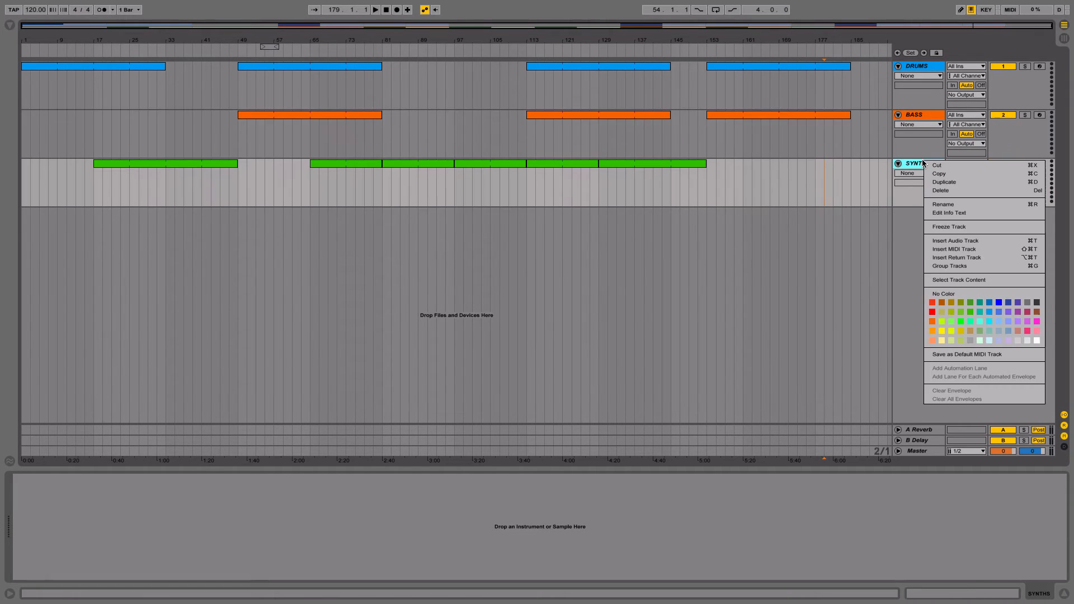
pyautogui.click(968, 314)
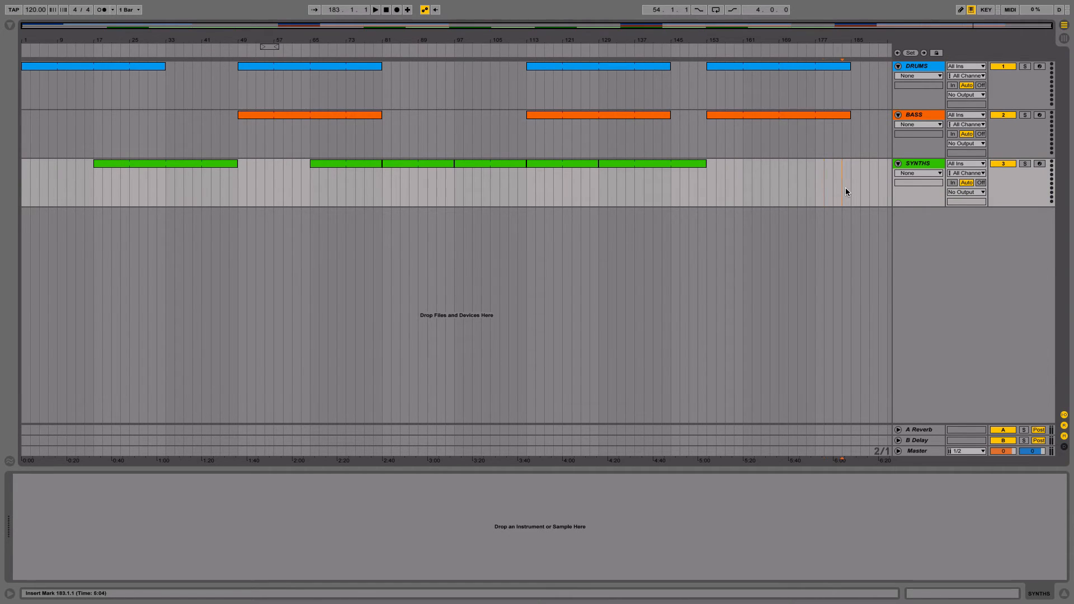
pyautogui.moveTo(844, 190); pyautogui.dragTo(848, 162)
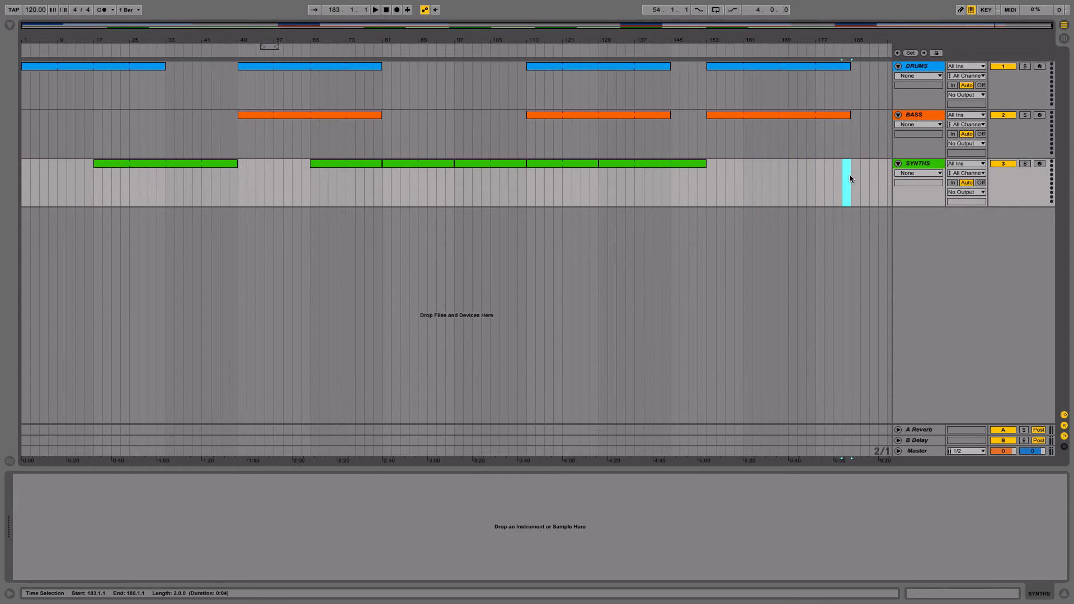
pyautogui.click(850, 175)
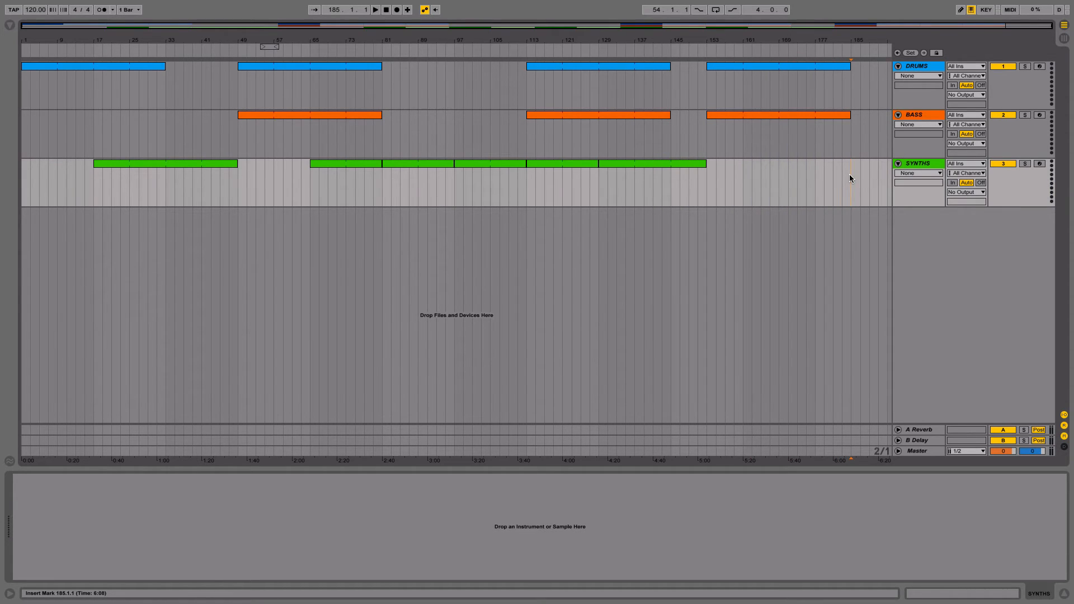
pyautogui.moveTo(849, 173)
pyautogui.mouseDown()
pyautogui.moveTo(185, 84)
pyautogui.moveTo(15, 94)
pyautogui.moveTo(814, 133)
pyautogui.moveTo(864, 165)
pyautogui.moveTo(854, 174)
pyautogui.mouseUp()
pyautogui.click(922, 67)
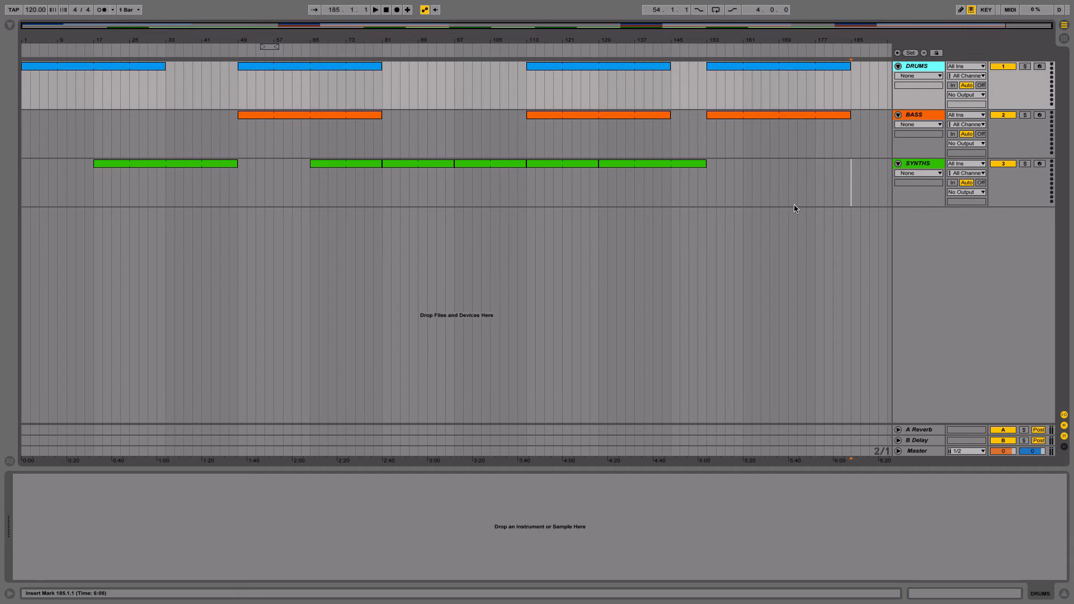
pyautogui.click(851, 187)
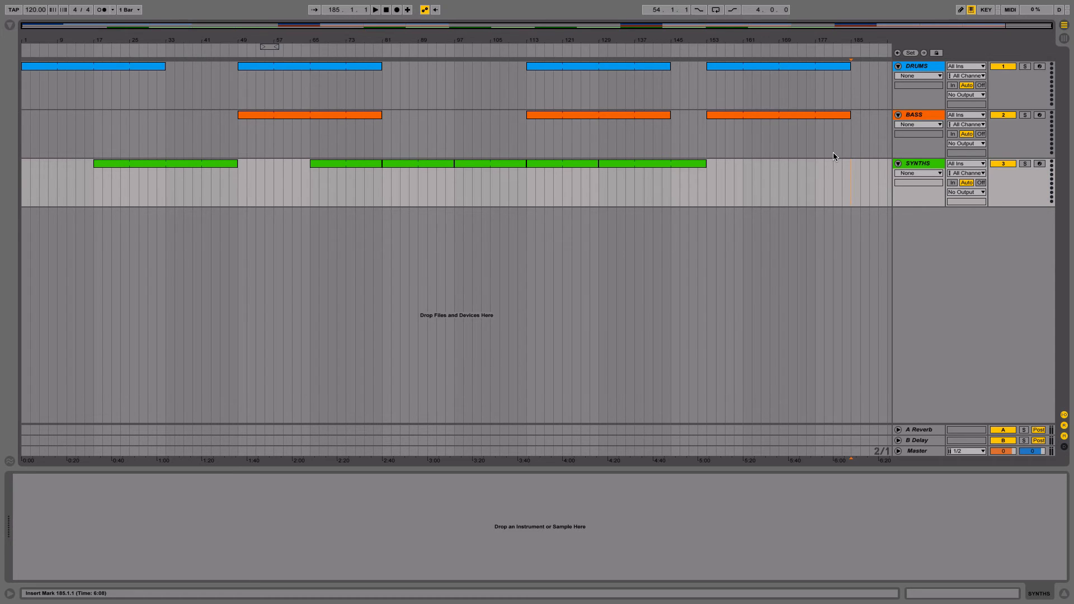
pyautogui.click(931, 69)
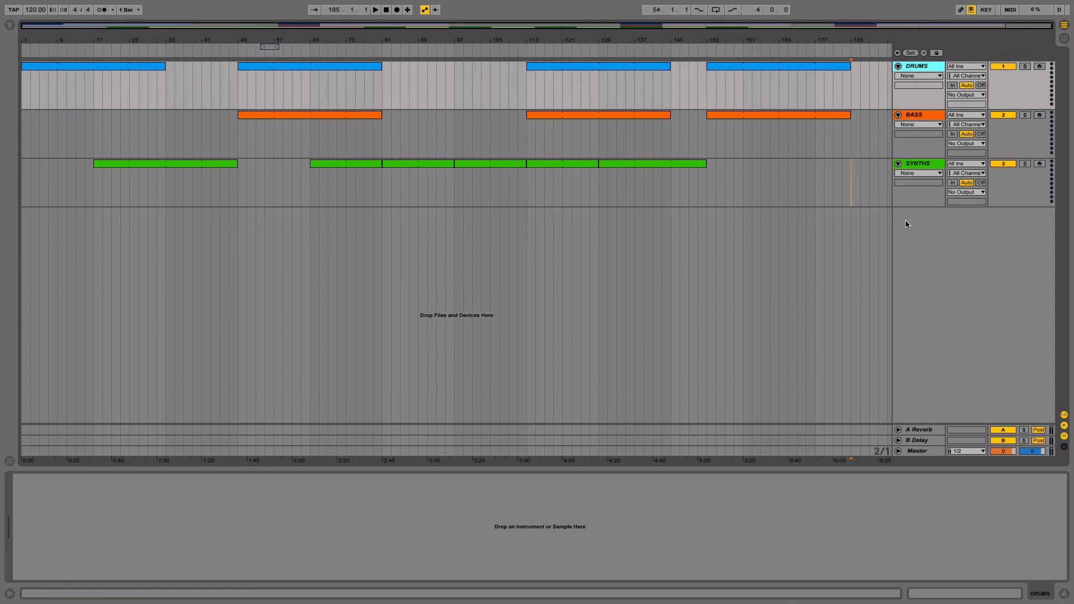
pyautogui.click(852, 189)
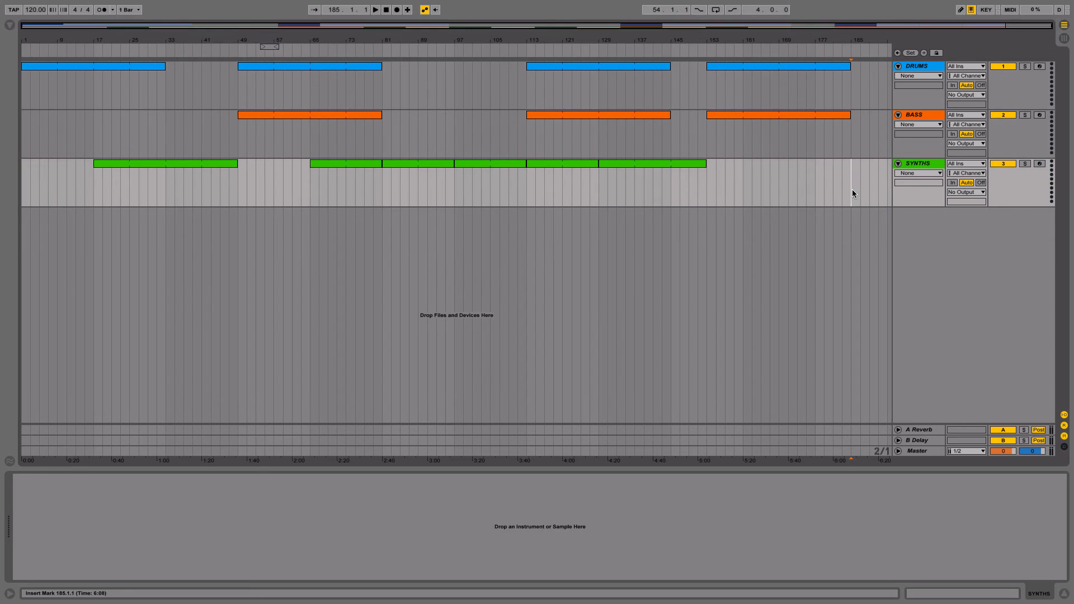
# Insert a new audio track and move it above the DRUMS track.
pyautogui.rightClick(933, 71)
pyautogui.press('Escape')
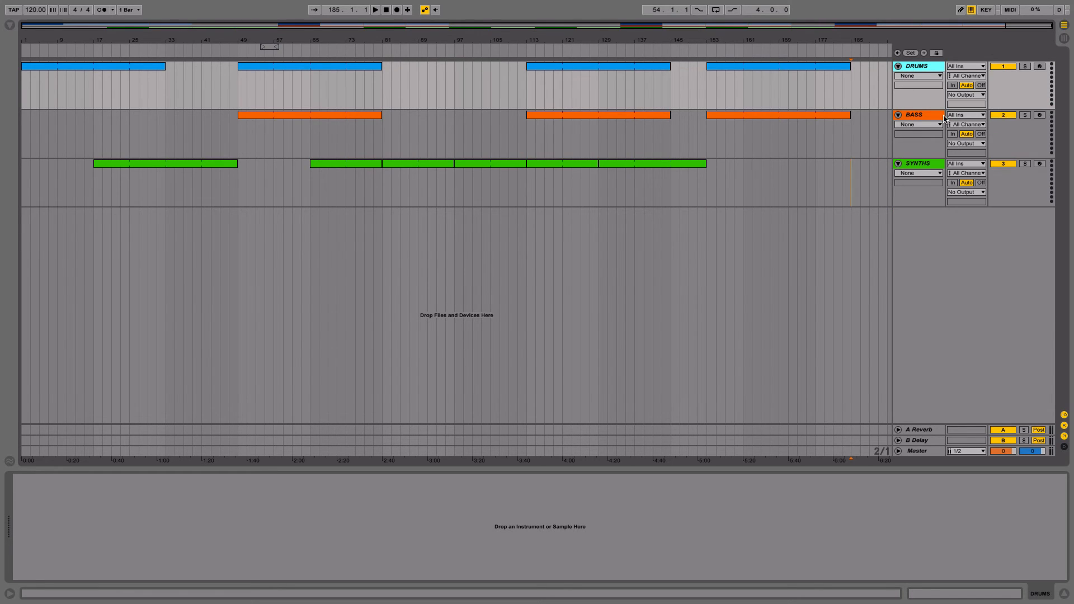
pyautogui.rightClick(927, 71)
pyautogui.click(945, 150)
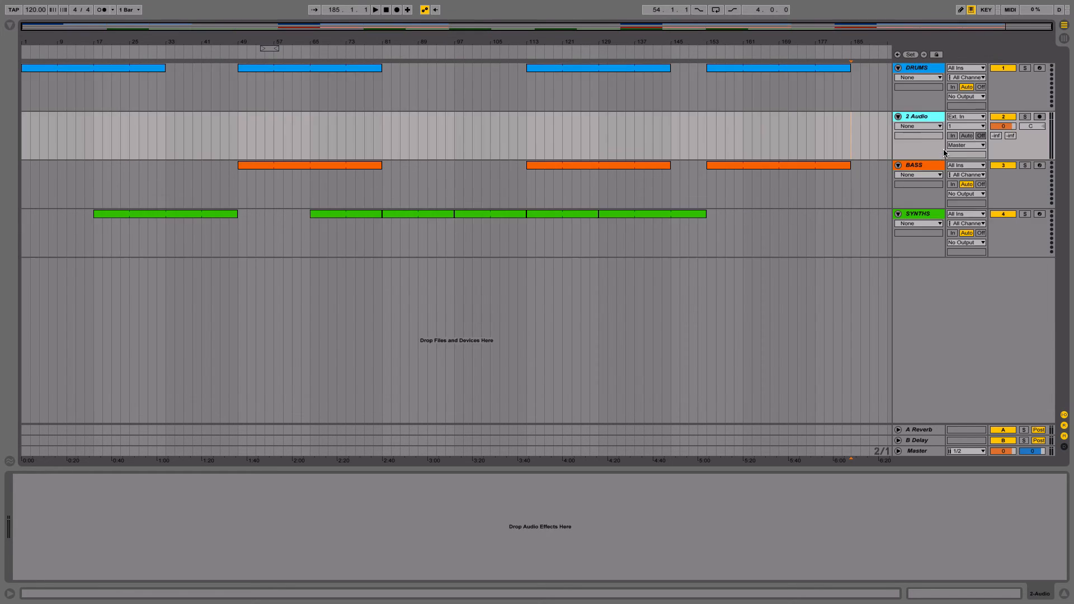
pyautogui.moveTo(911, 76); pyautogui.dragTo(911, 74)
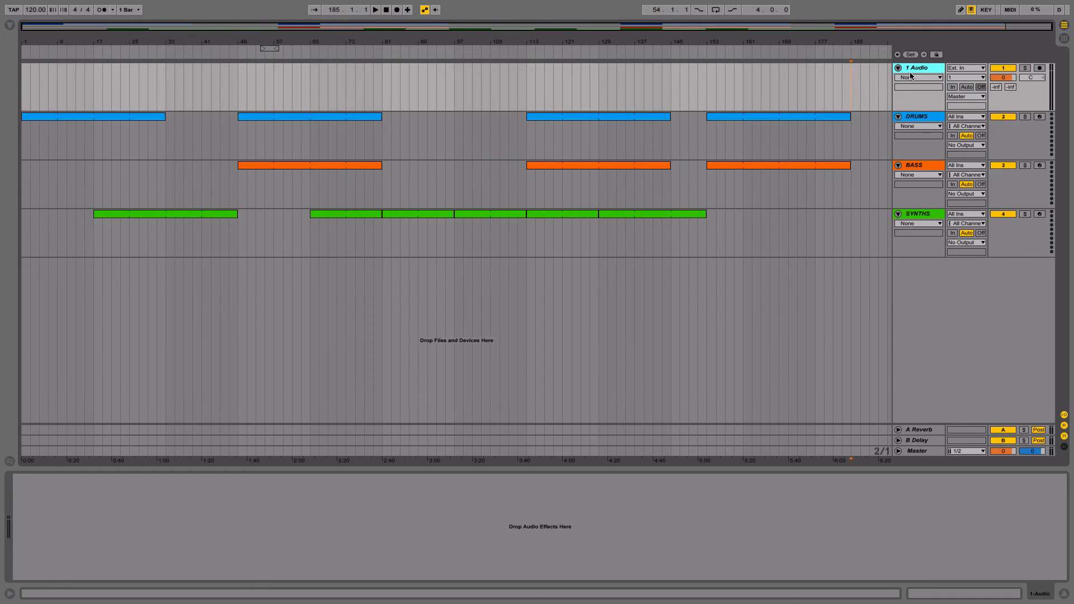
pyautogui.click(83, 118)
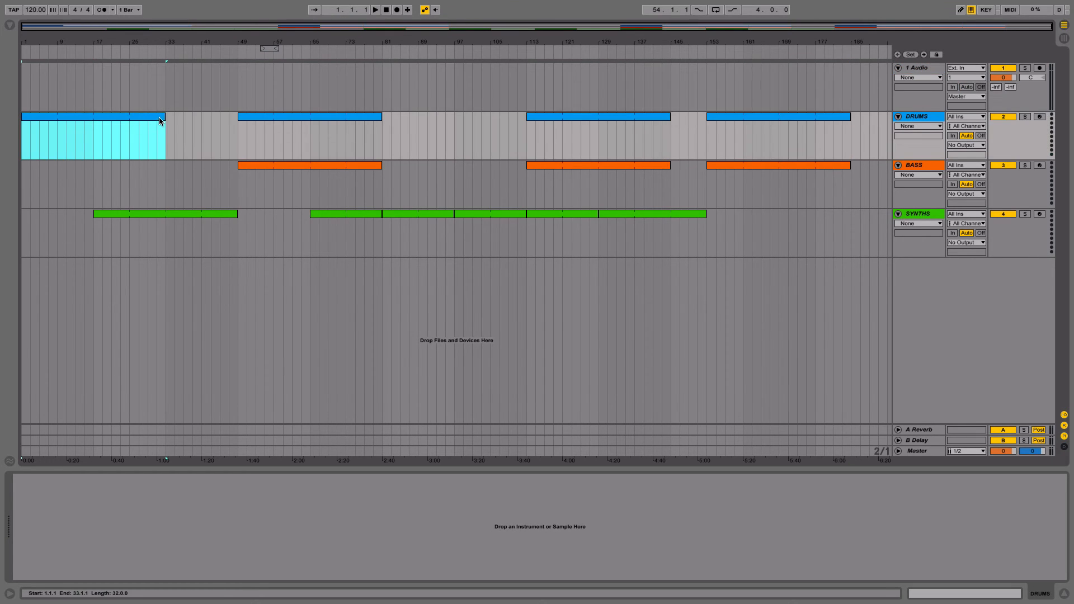
pyautogui.moveTo(164, 120)
pyautogui.mouseDown()
pyautogui.moveTo(239, 128)
pyautogui.moveTo(166, 128)
pyautogui.mouseUp()
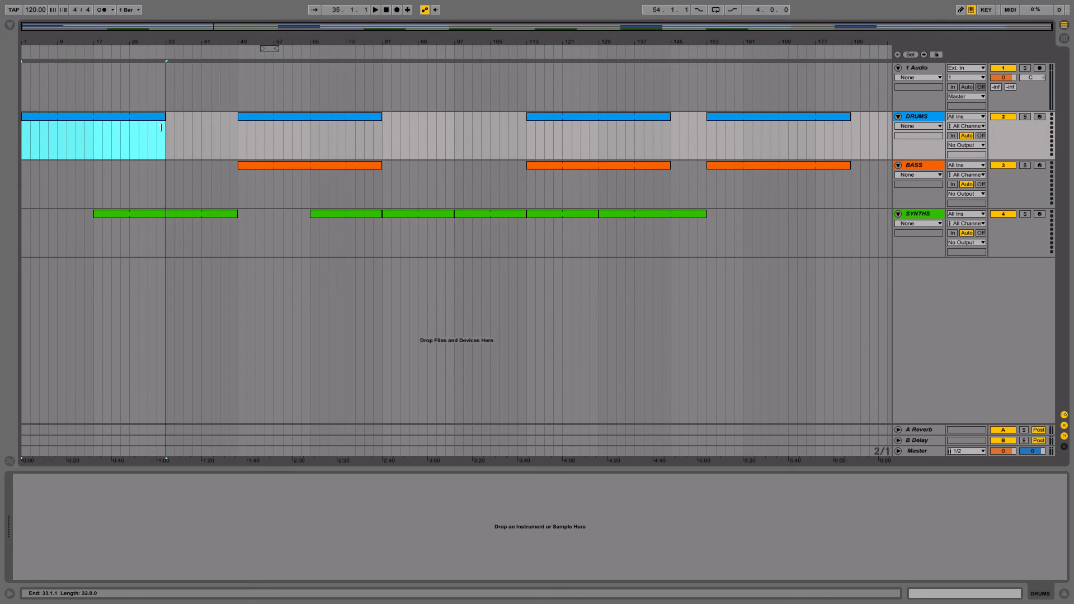
pyautogui.click(207, 216)
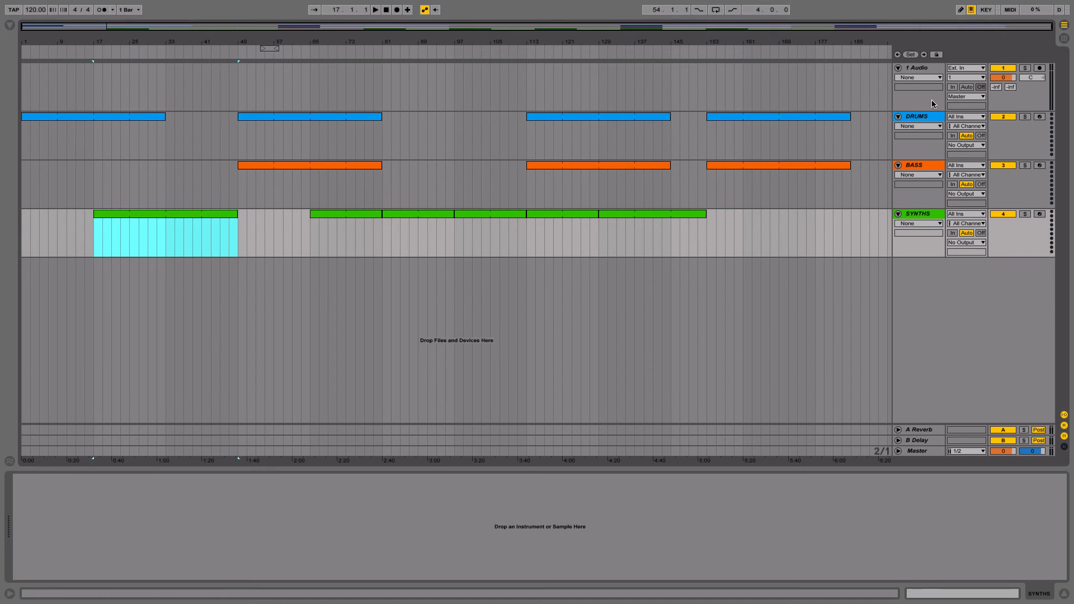
pyautogui.click(940, 69)
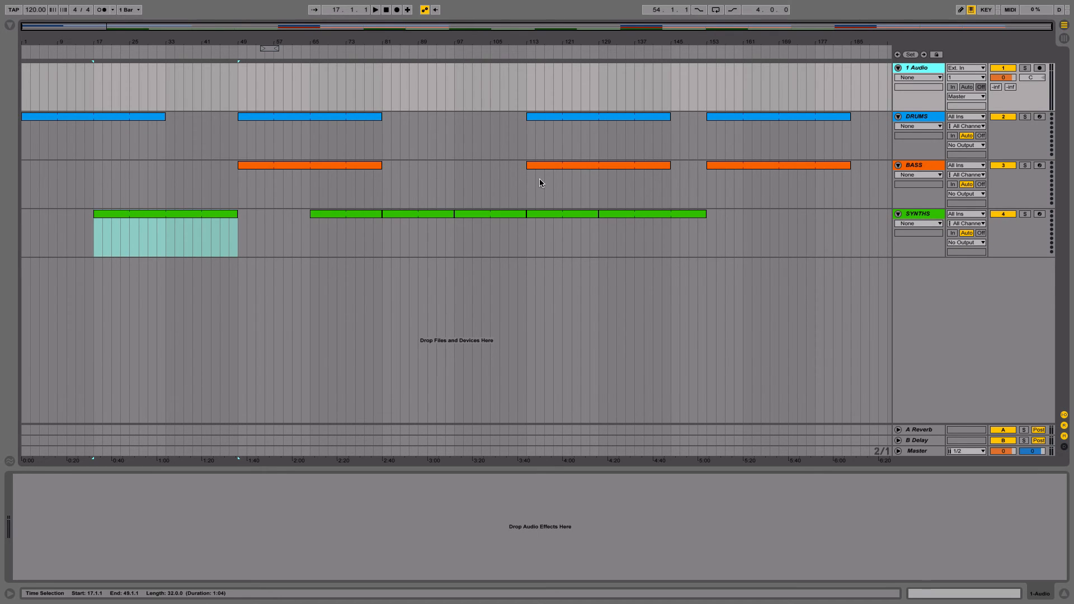
pyautogui.click(493, 214)
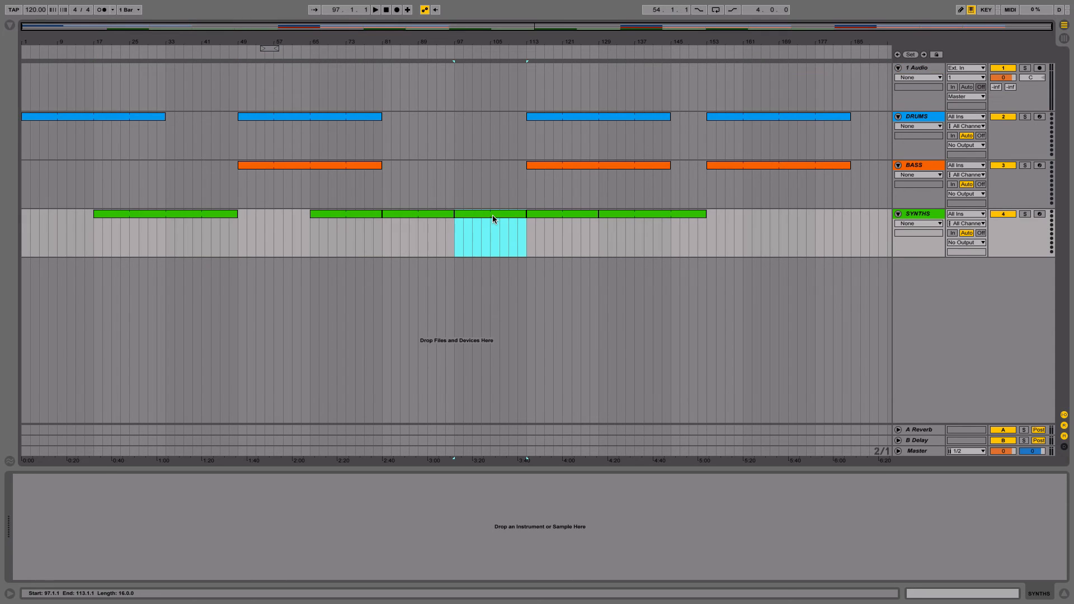
pyautogui.click(440, 214)
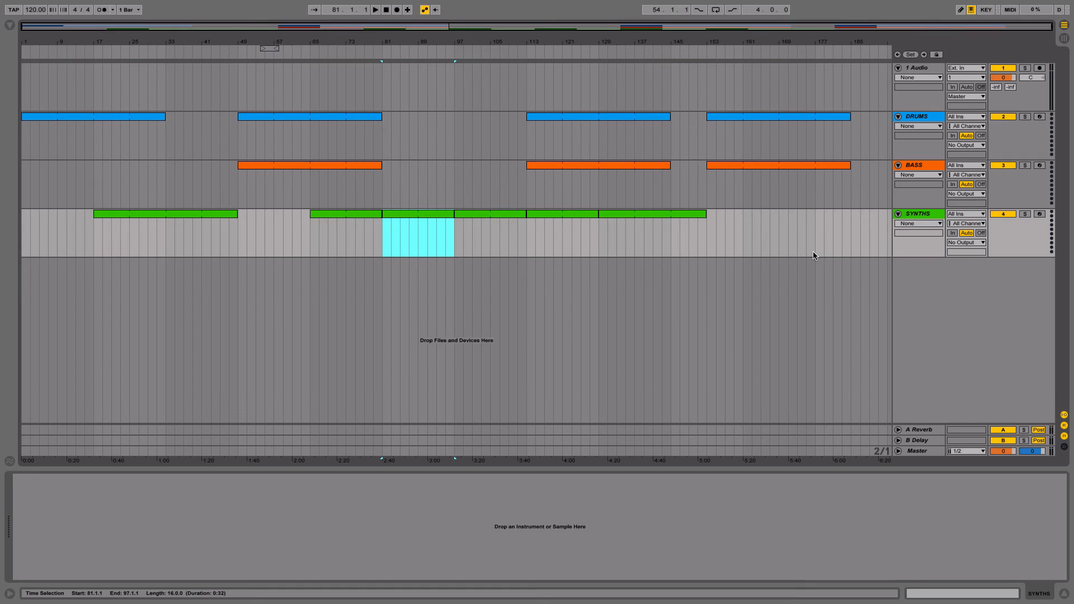
pyautogui.click(851, 241)
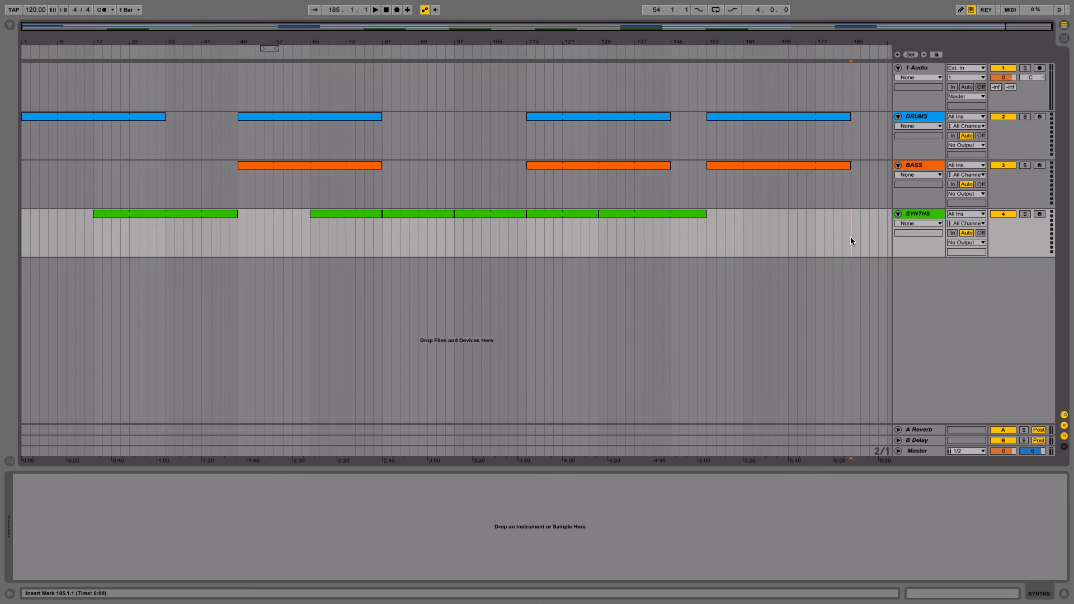
pyautogui.moveTo(850, 240); pyautogui.dragTo(174, 118)
pyautogui.click(850, 216)
pyautogui.moveTo(850, 226)
pyautogui.mouseDown()
pyautogui.moveTo(197, 142)
pyautogui.moveTo(22, 137)
pyautogui.moveTo(708, 283)
pyautogui.moveTo(902, 242)
pyautogui.moveTo(850, 231)
pyautogui.mouseUp()
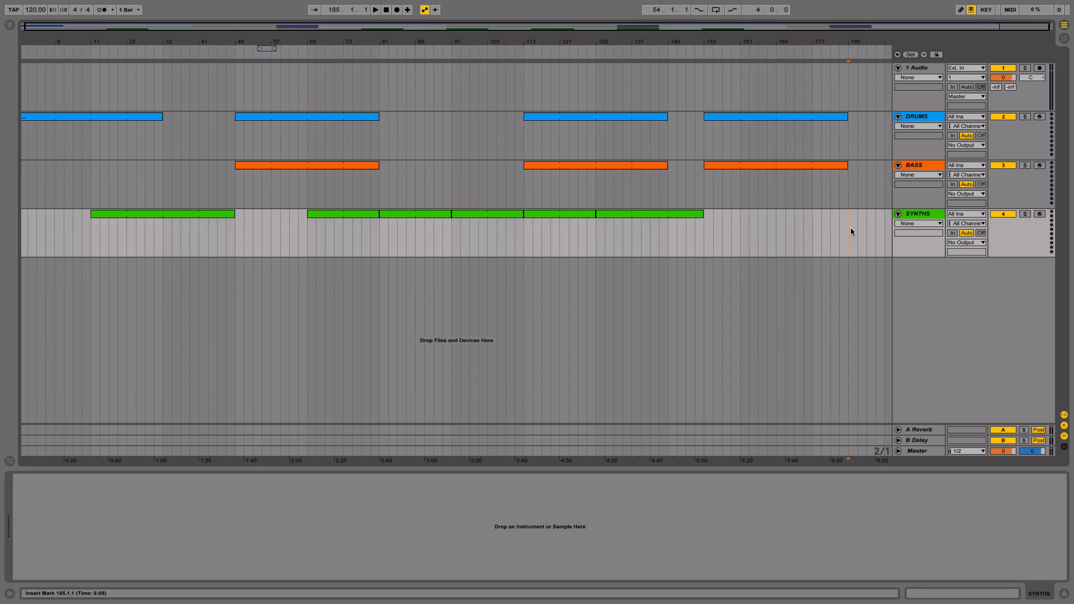
pyautogui.moveTo(695, 41); pyautogui.dragTo(699, 41)
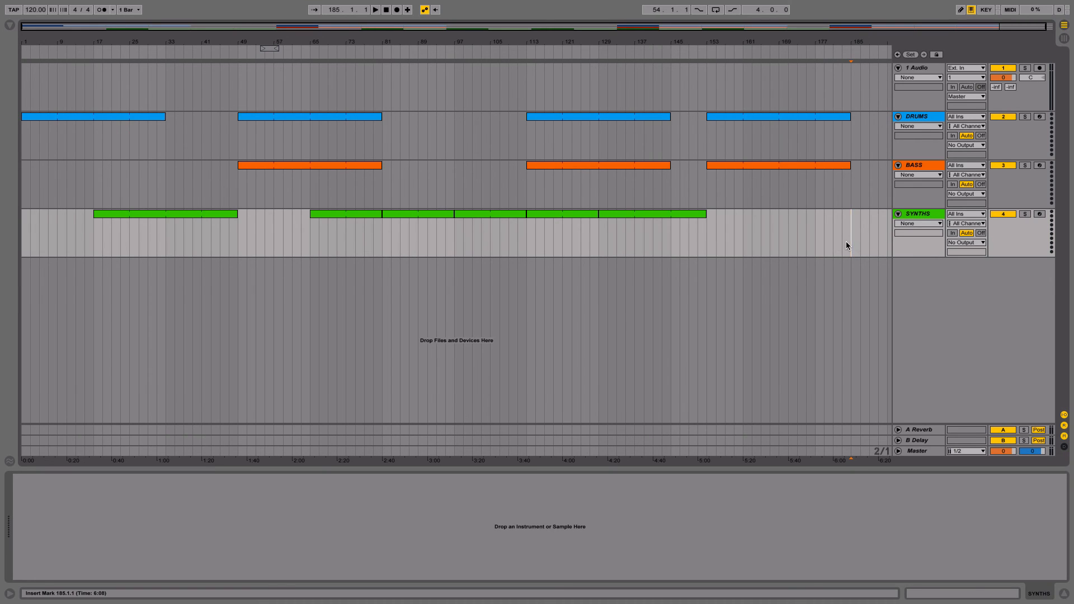
pyautogui.moveTo(850, 247)
pyautogui.mouseDown()
pyautogui.moveTo(358, 143)
pyautogui.moveTo(81, 163)
pyautogui.moveTo(28, 152)
pyautogui.moveTo(716, 230)
pyautogui.moveTo(846, 232)
pyautogui.mouseUp()
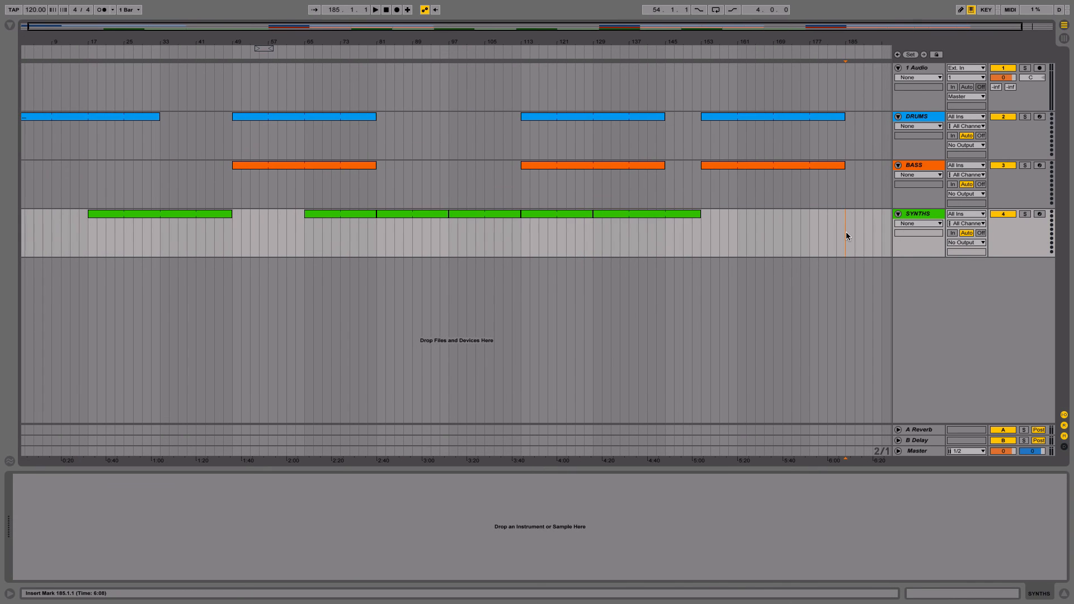
pyautogui.moveTo(571, 40); pyautogui.dragTo(556, 41)
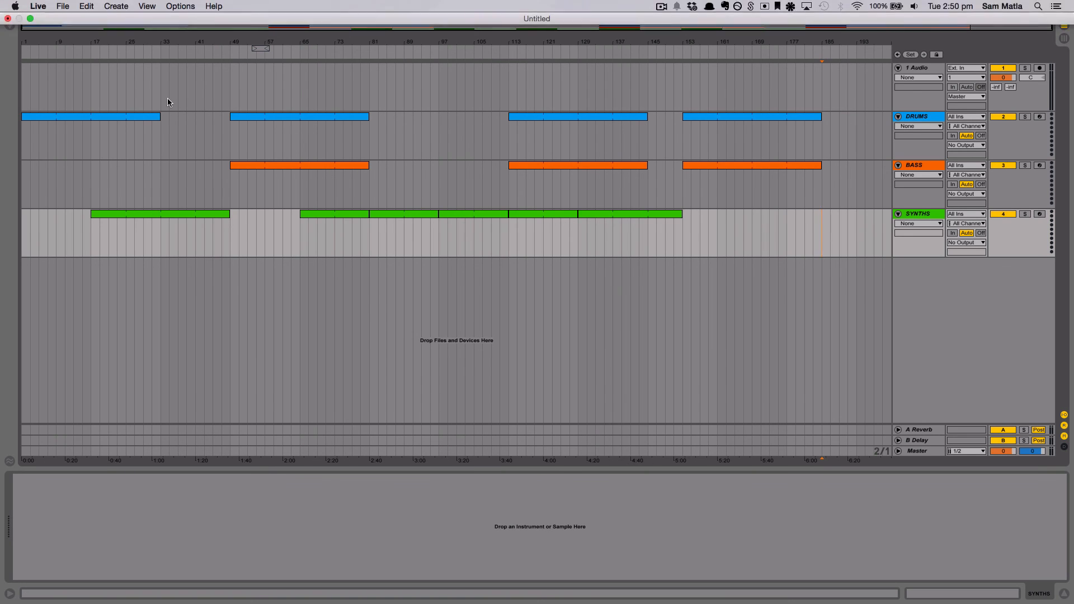
pyautogui.click(247, 128)
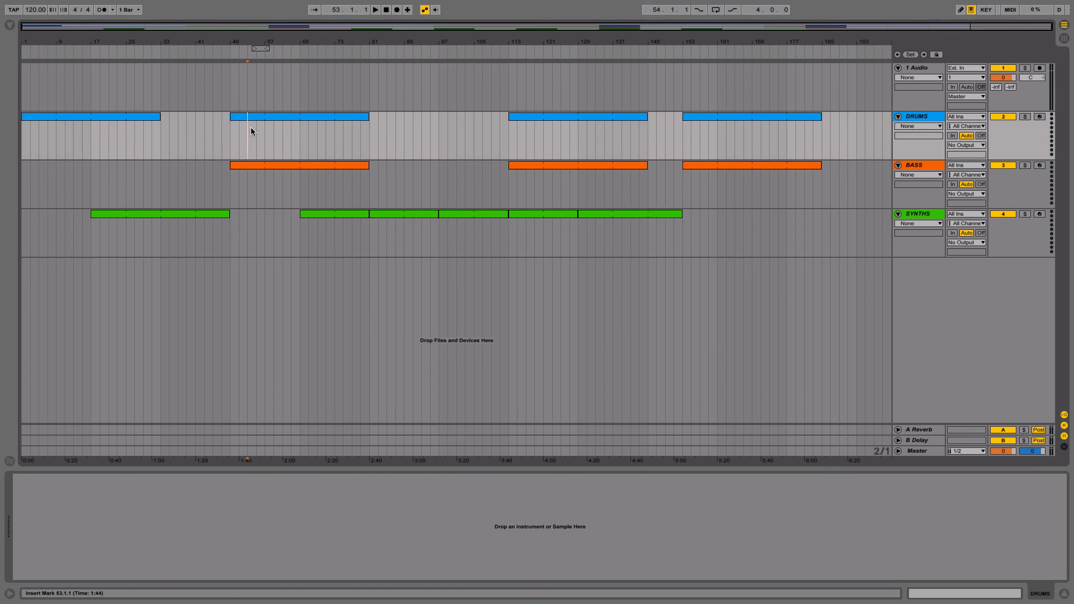
pyautogui.click(235, 135)
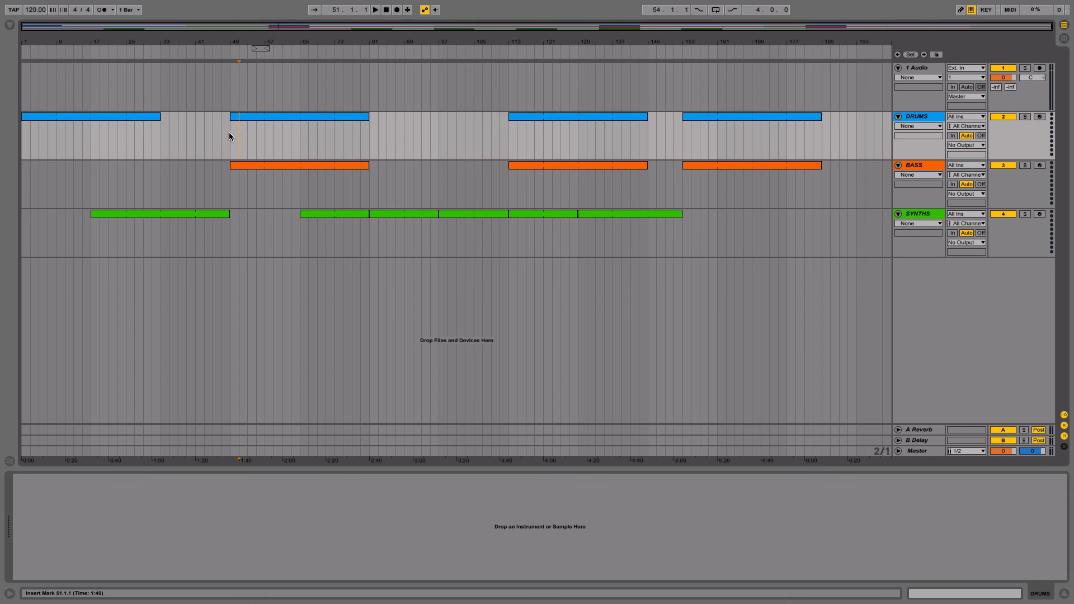